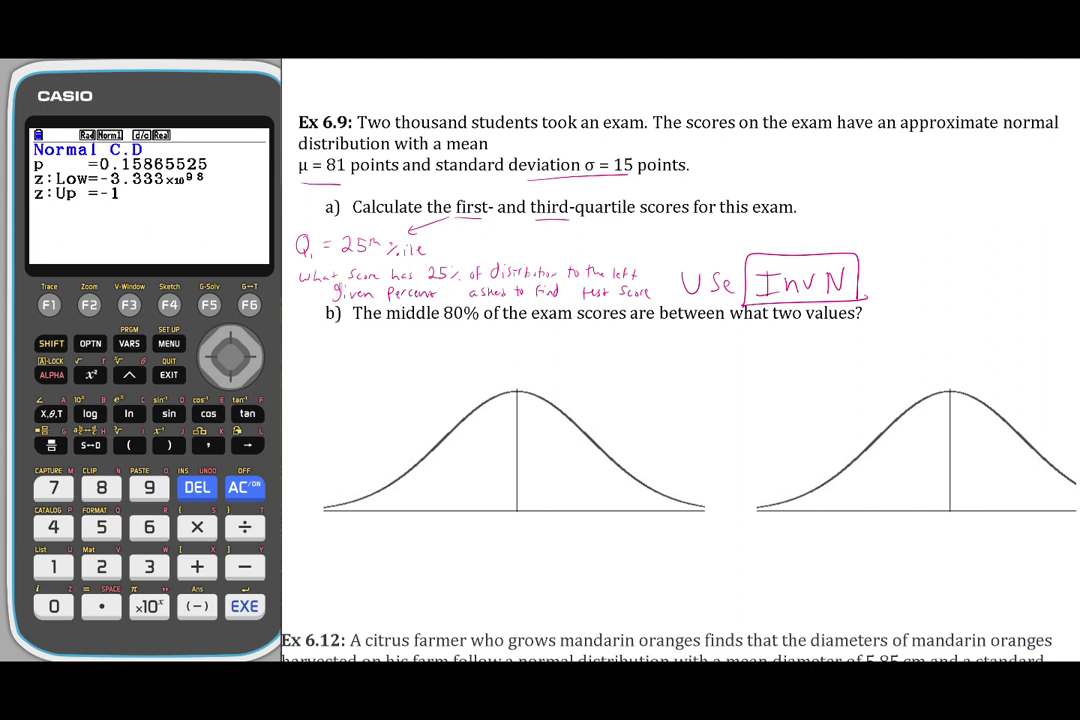
# Highlight the handwritten notes "given percent", "find test score" and "InvN" in purple.
pyautogui.moveTo(333, 292); pyautogui.dragTo(435, 293)
pyautogui.moveTo(527, 289); pyautogui.dragTo(648, 292)
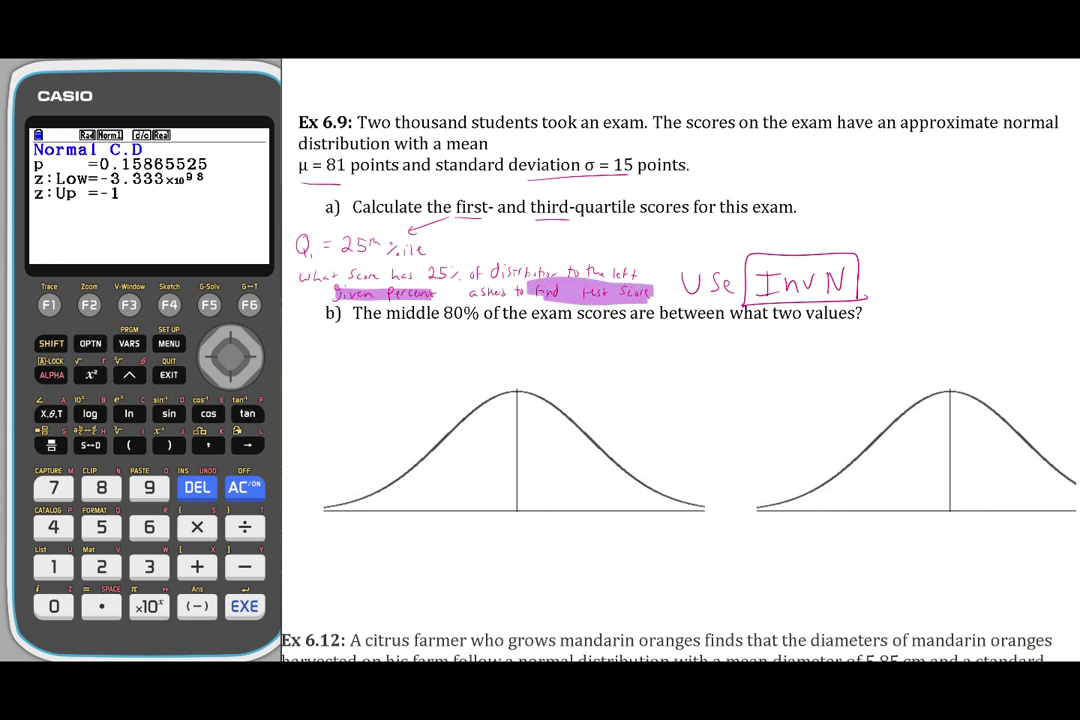
pyautogui.moveTo(760, 278)
pyautogui.mouseDown()
pyautogui.moveTo(848, 272)
pyautogui.moveTo(846, 283)
pyautogui.moveTo(765, 294)
pyautogui.mouseUp()
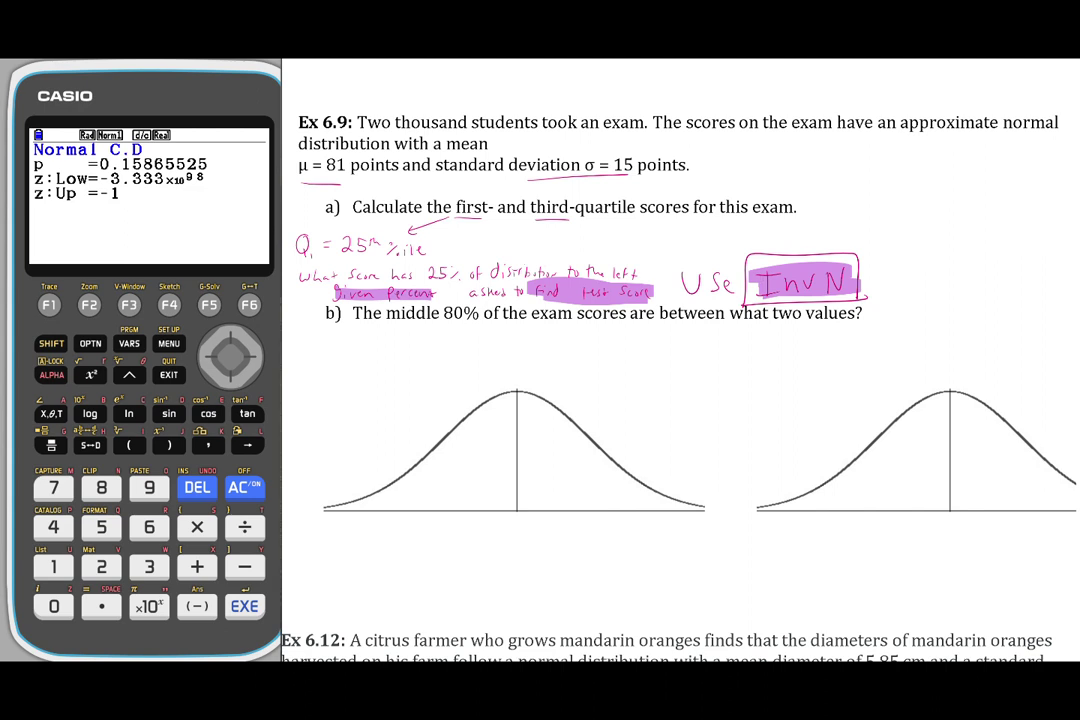
# Mark the mean 81 under part a's bell curve, shade the left tail, and label its area .25 in pink.
pyautogui.moveTo(514, 521)
pyautogui.mouseDown()
pyautogui.moveTo(506, 545)
pyautogui.moveTo(514, 522)
pyautogui.mouseUp()
pyautogui.moveTo(527, 521); pyautogui.dragTo(527, 546)
pyautogui.moveTo(429, 456); pyautogui.dragTo(428, 508)
pyautogui.moveTo(427, 460)
pyautogui.mouseDown()
pyautogui.moveTo(420, 505)
pyautogui.moveTo(404, 478)
pyautogui.moveTo(346, 506)
pyautogui.mouseUp()
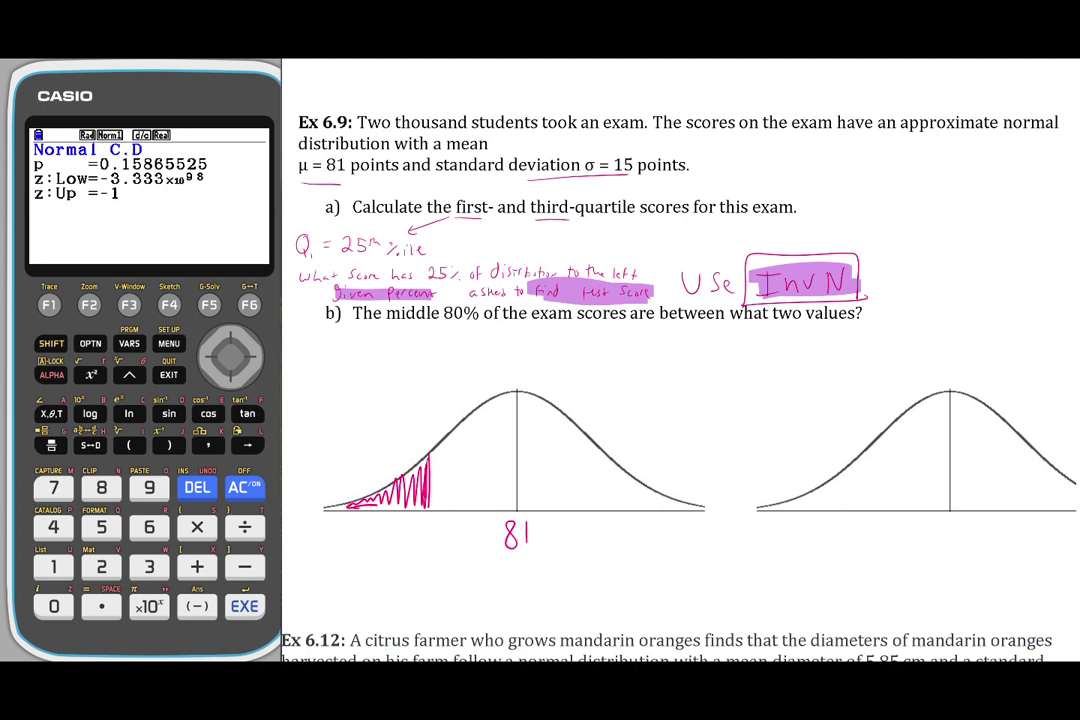
pyautogui.moveTo(431, 437); pyautogui.dragTo(430, 505)
pyautogui.moveTo(338, 446)
pyautogui.mouseDown()
pyautogui.moveTo(354, 462)
pyautogui.moveTo(365, 452)
pyautogui.moveTo(357, 462)
pyautogui.mouseUp()
# Insert the normal distribution's InvNormCD function on the calculator's Run-Matrix screen.
pyautogui.click(169, 346)
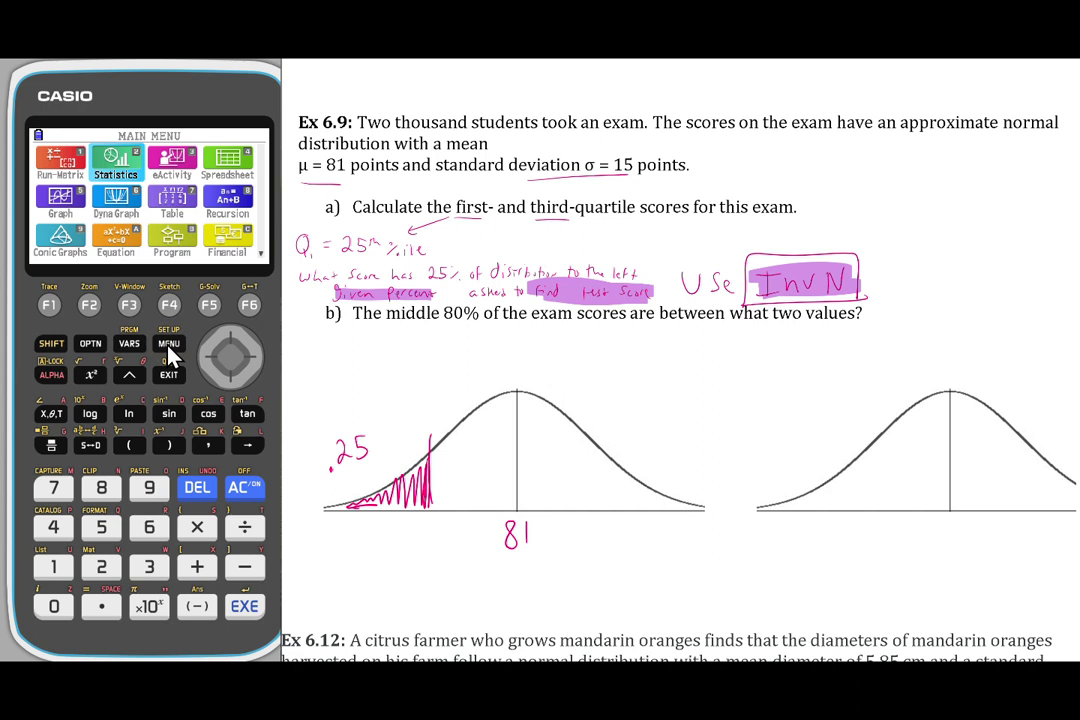
pyautogui.click(55, 568)
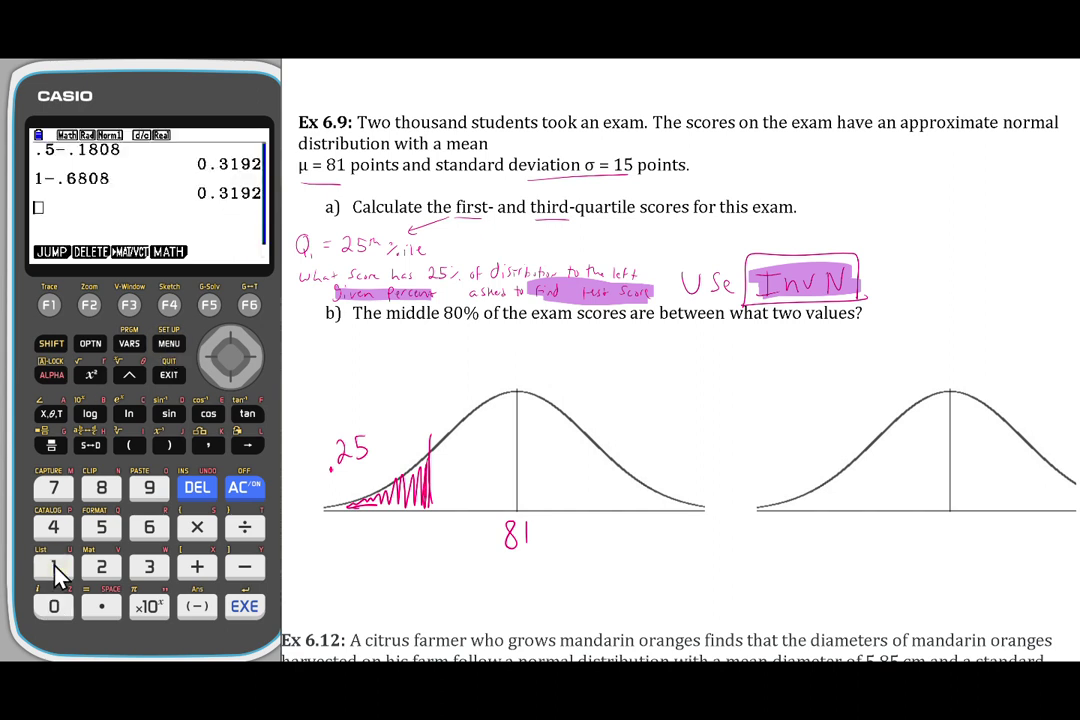
pyautogui.click(89, 345)
pyautogui.click(208, 306)
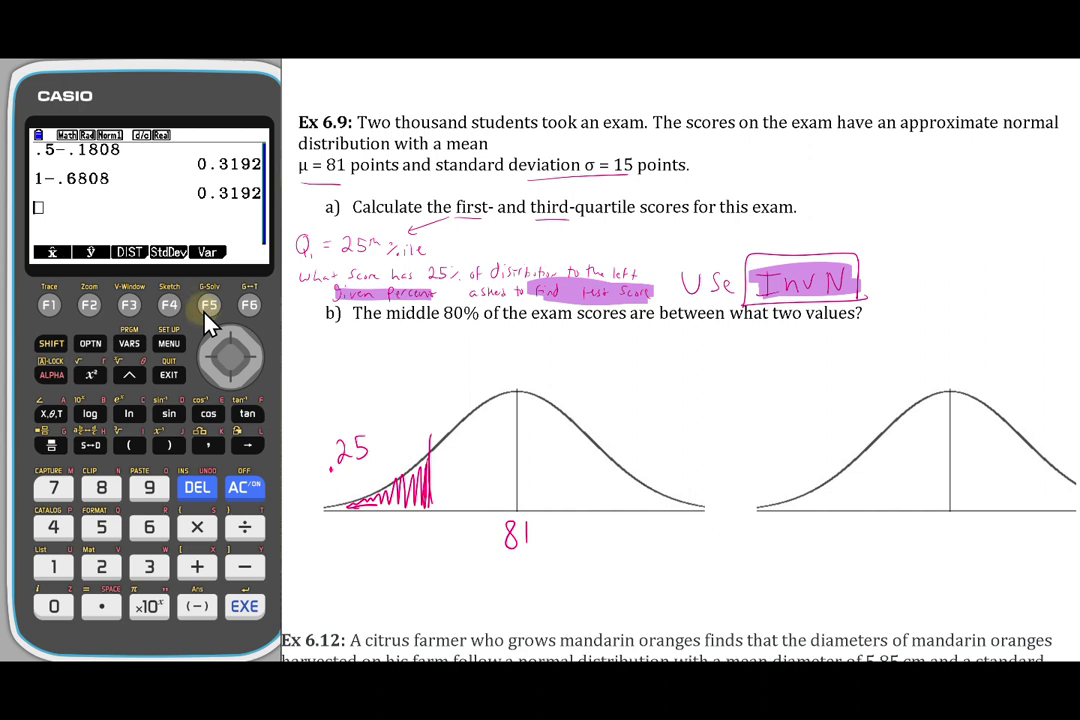
pyautogui.click(128, 307)
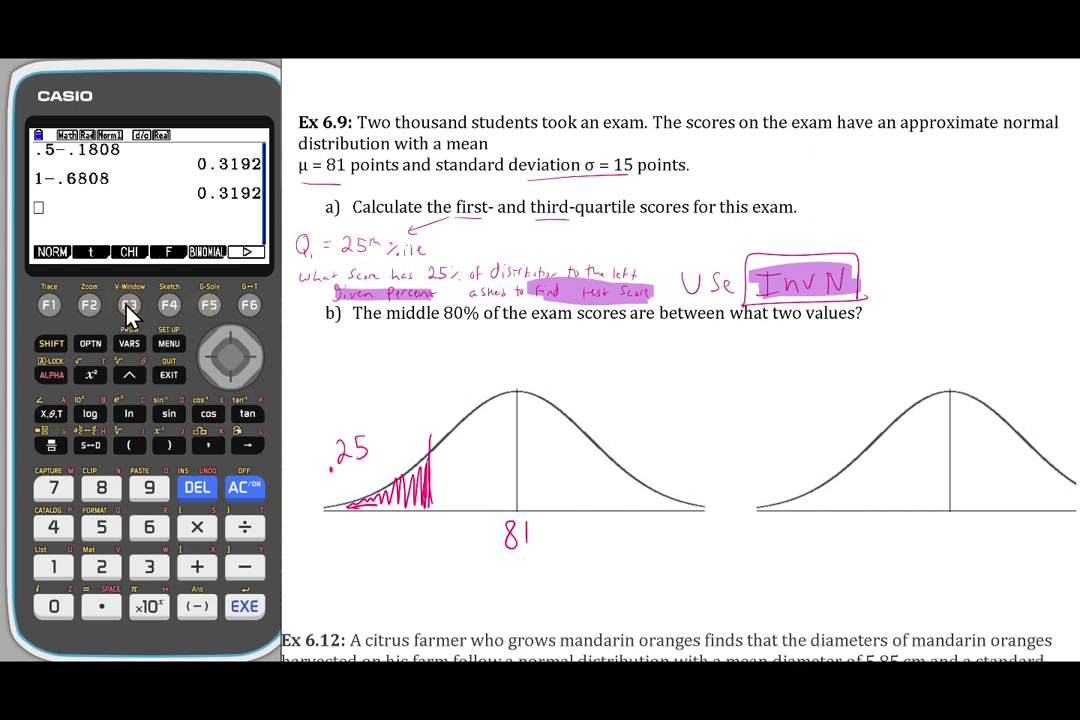
pyautogui.click(49, 306)
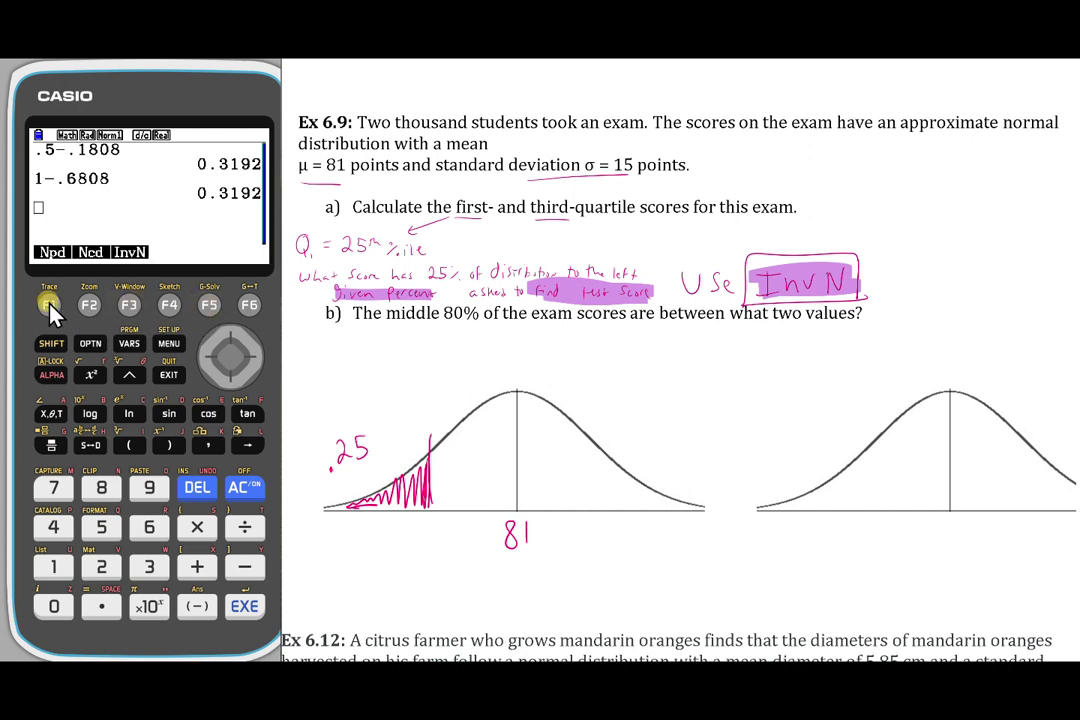
pyautogui.click(129, 306)
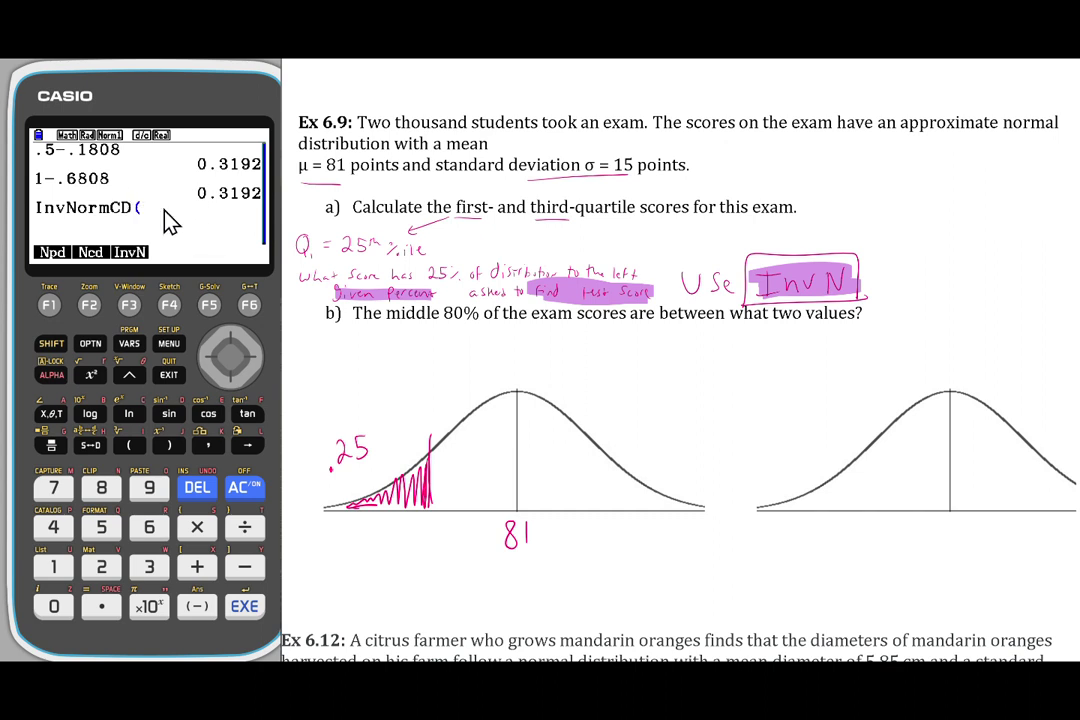
# Open the Inverse Normal distribution setup in Statistics and set Tail to Left.
pyautogui.click(170, 345)
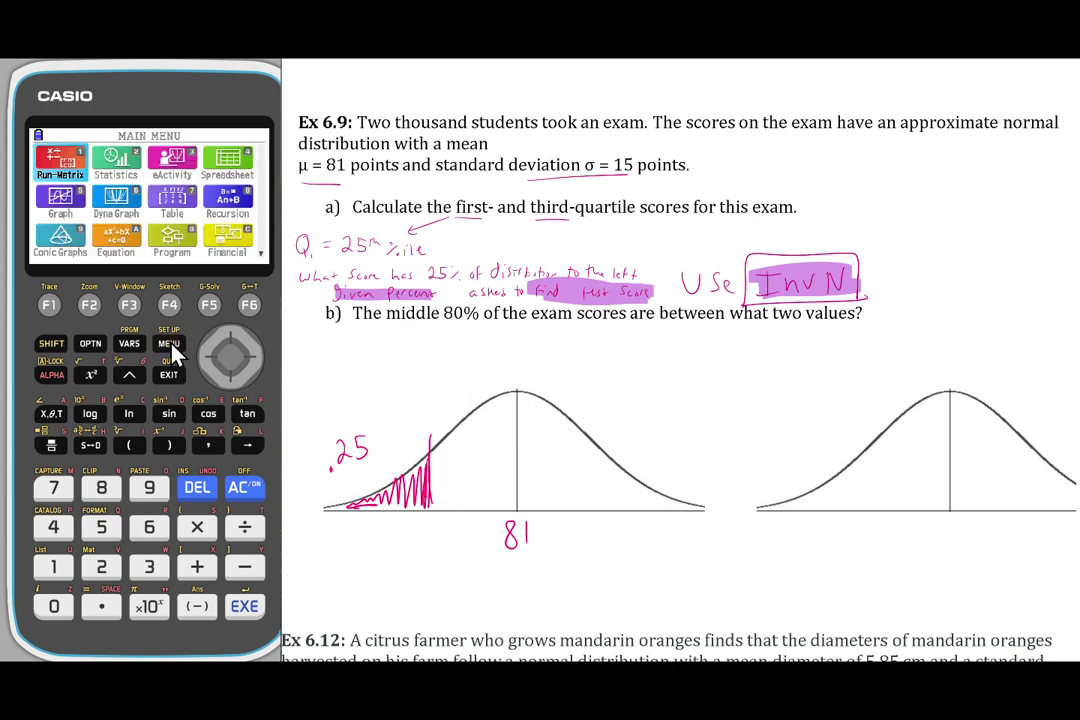
pyautogui.click(108, 574)
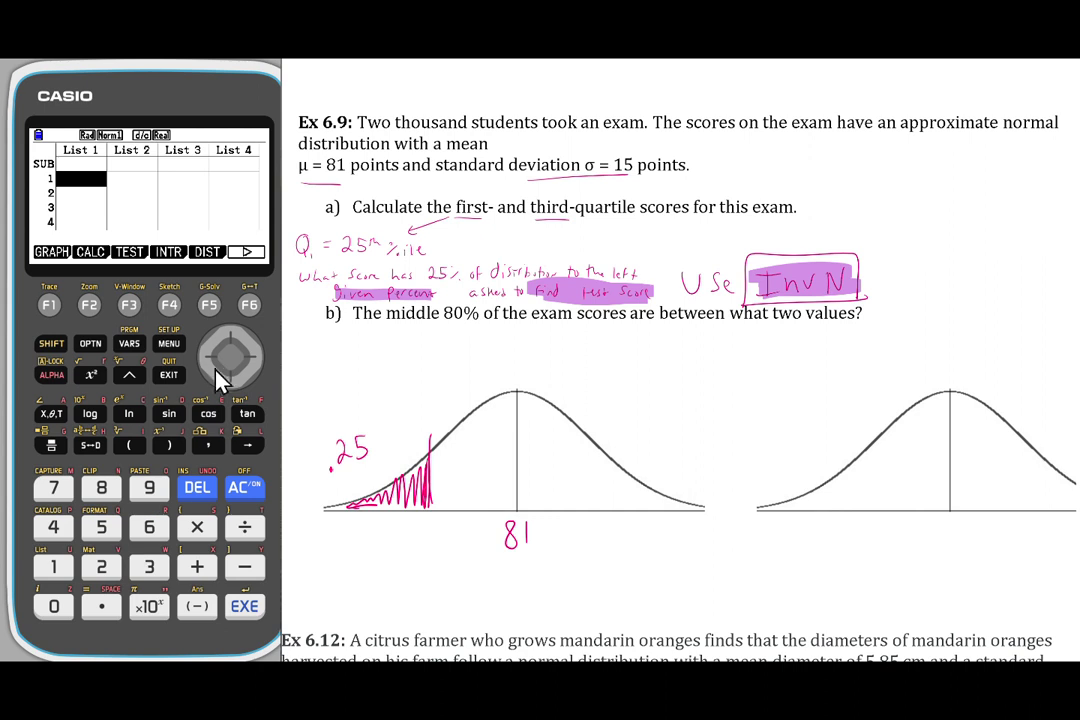
pyautogui.click(209, 305)
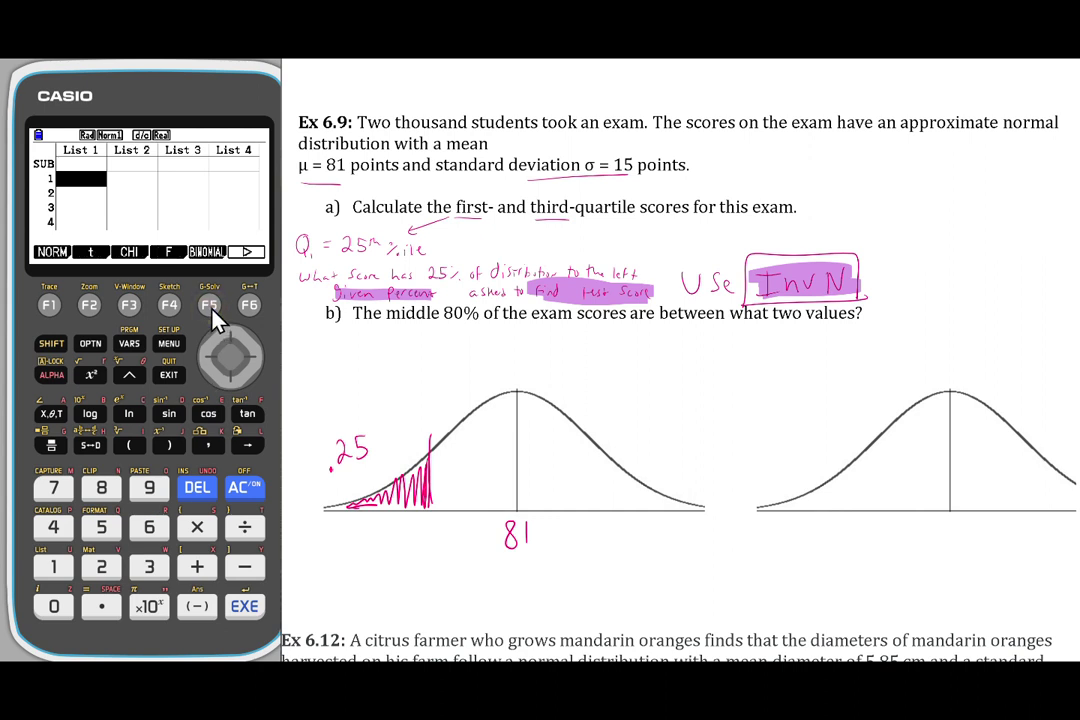
pyautogui.click(49, 305)
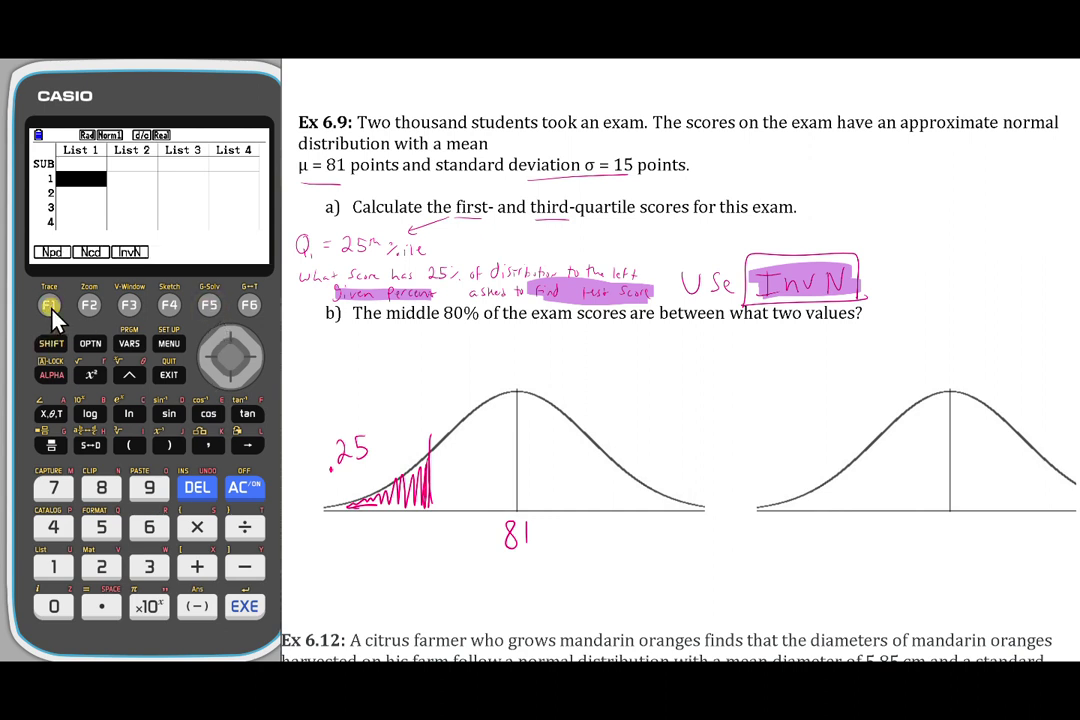
pyautogui.click(128, 305)
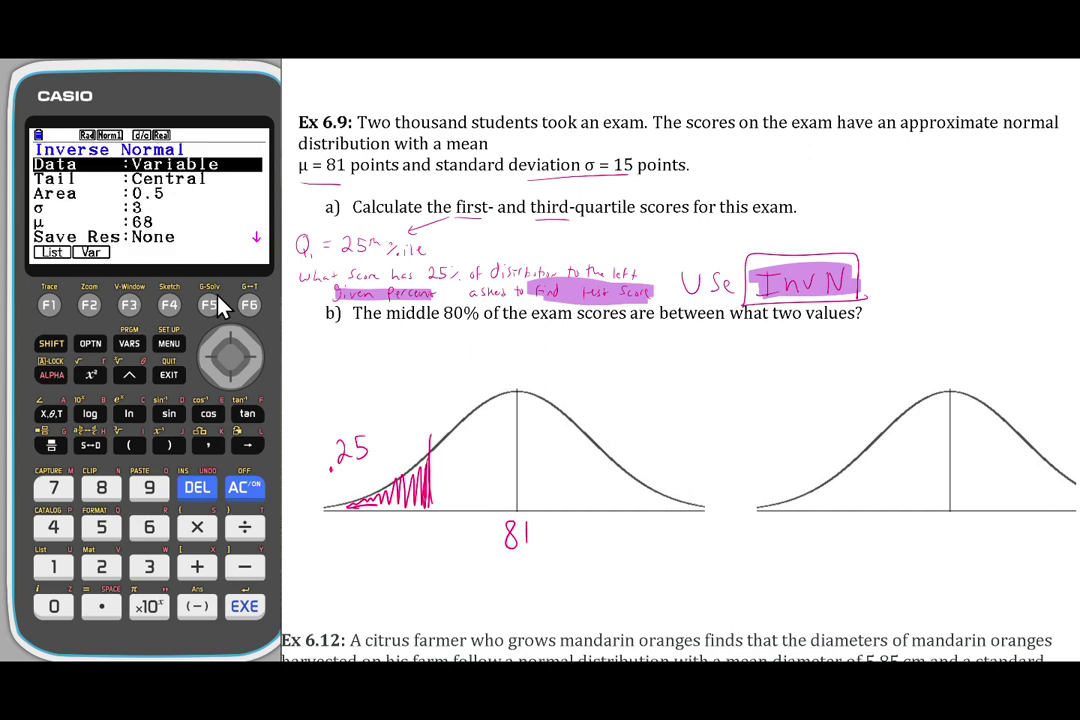
pyautogui.click(228, 385)
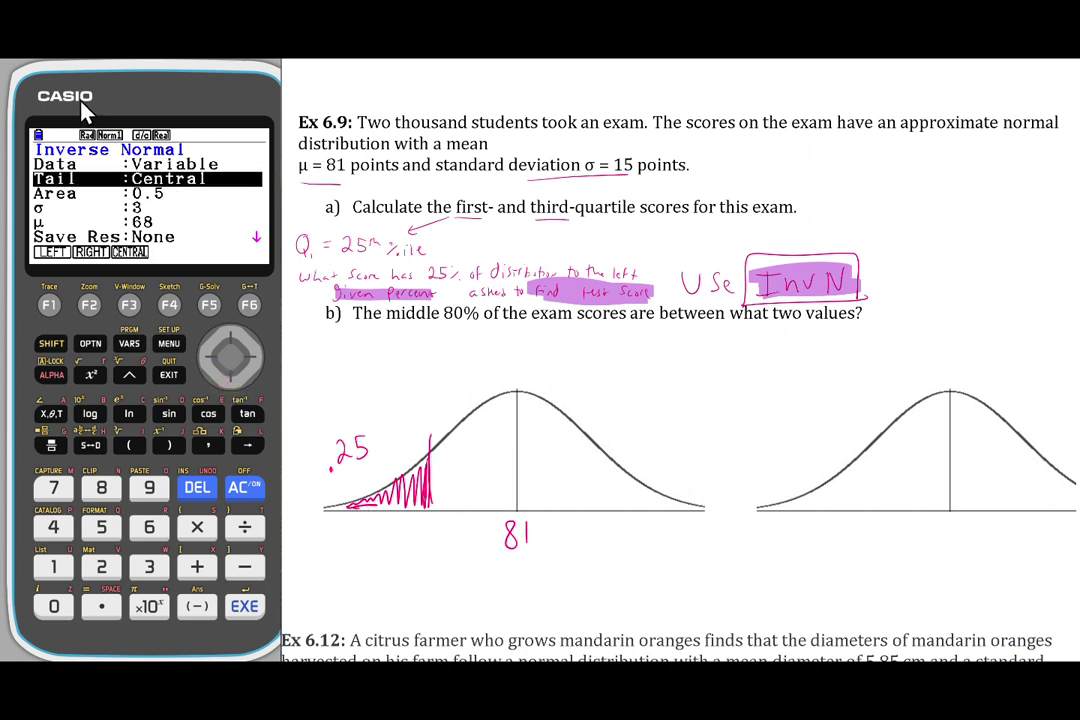
pyautogui.click(50, 305)
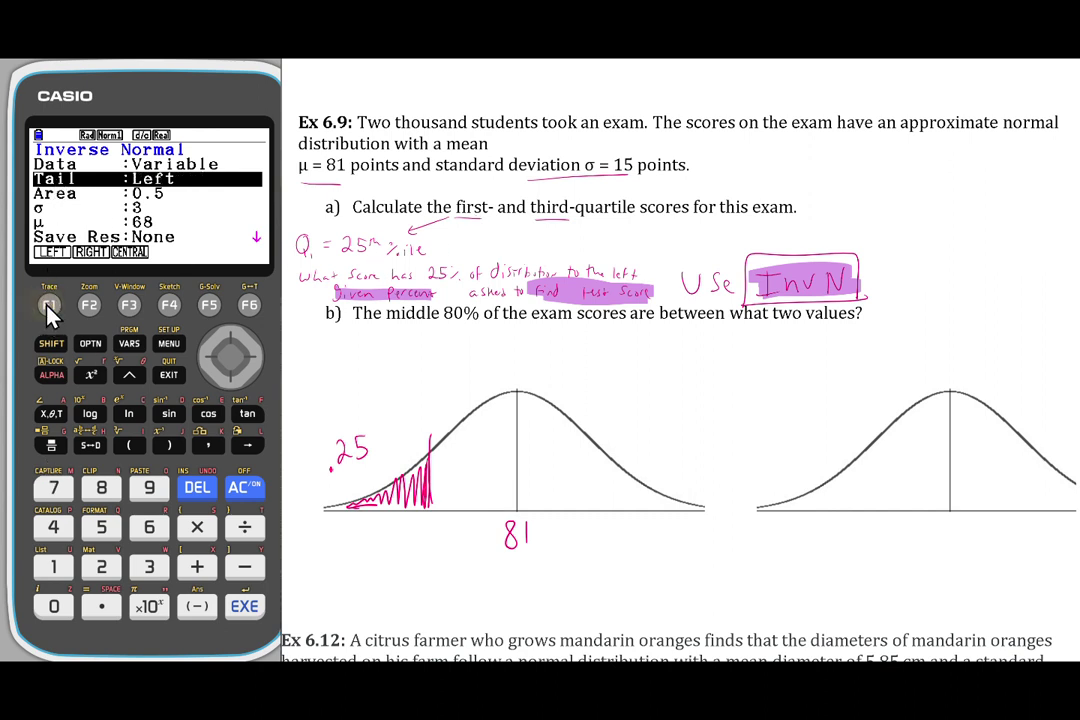
# Set the Inverse Normal Area to .25, σ to 15 and μ to 81.
pyautogui.click(231, 388)
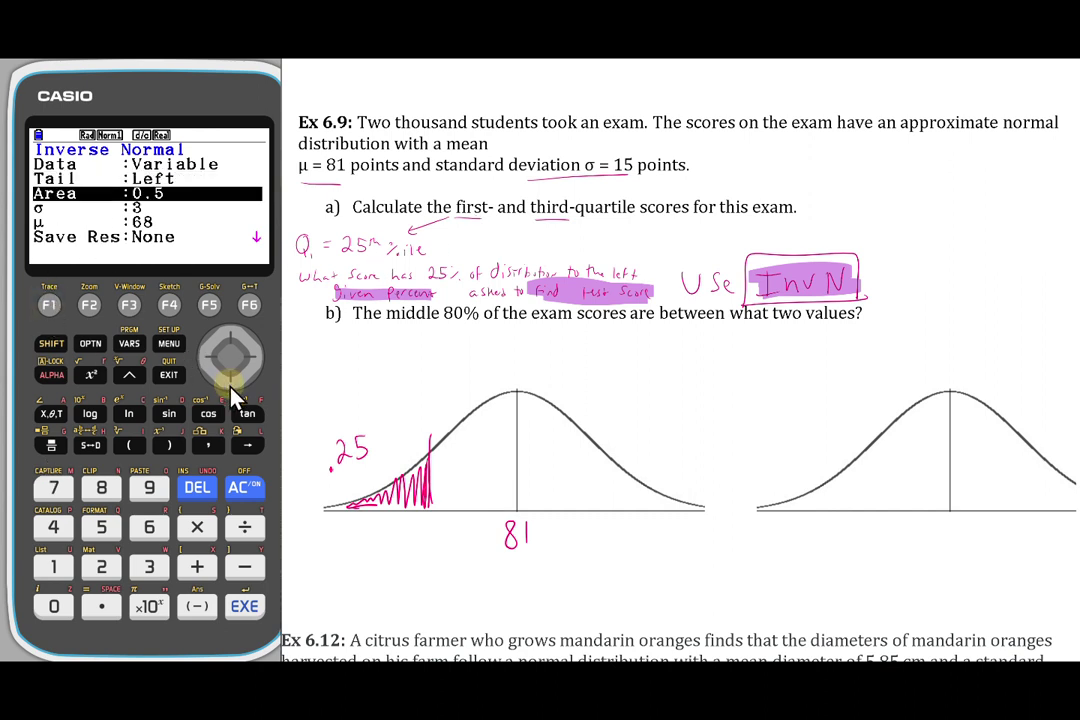
pyautogui.click(100, 607)
pyautogui.click(101, 567)
pyautogui.click(103, 527)
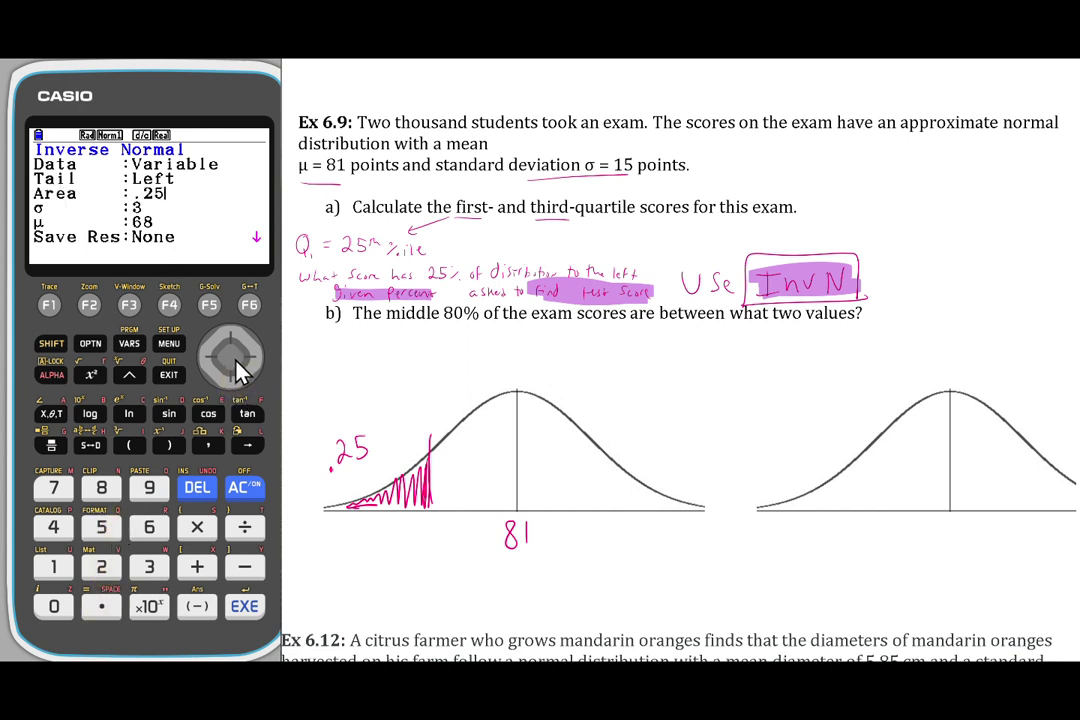
pyautogui.click(244, 606)
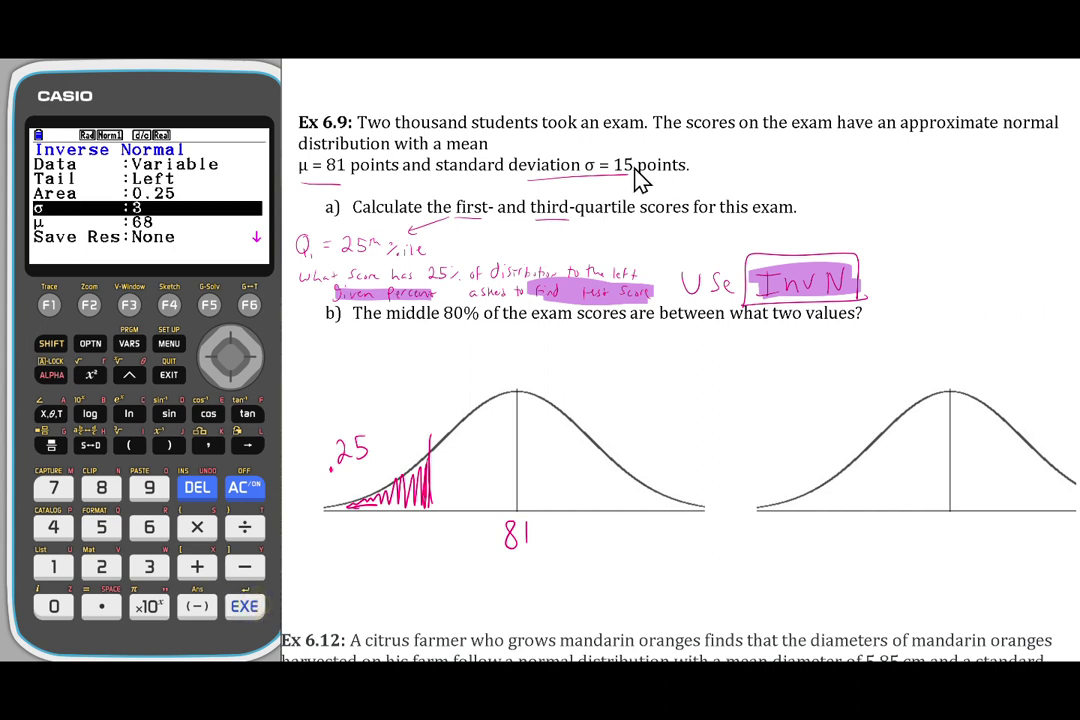
pyautogui.click(54, 567)
pyautogui.click(101, 527)
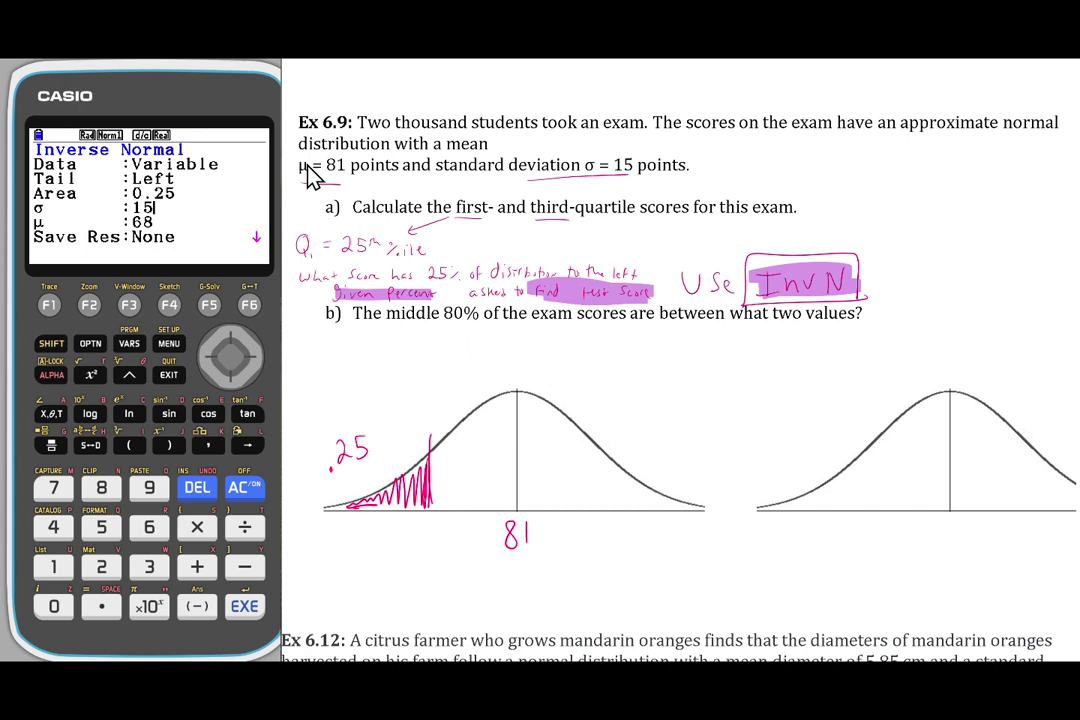
pyautogui.click(244, 606)
pyautogui.click(101, 487)
pyautogui.click(54, 567)
pyautogui.click(244, 606)
# Calculate the first-quartile score and label the shaded tail's boundary 70.9 below the curve.
pyautogui.click(256, 612)
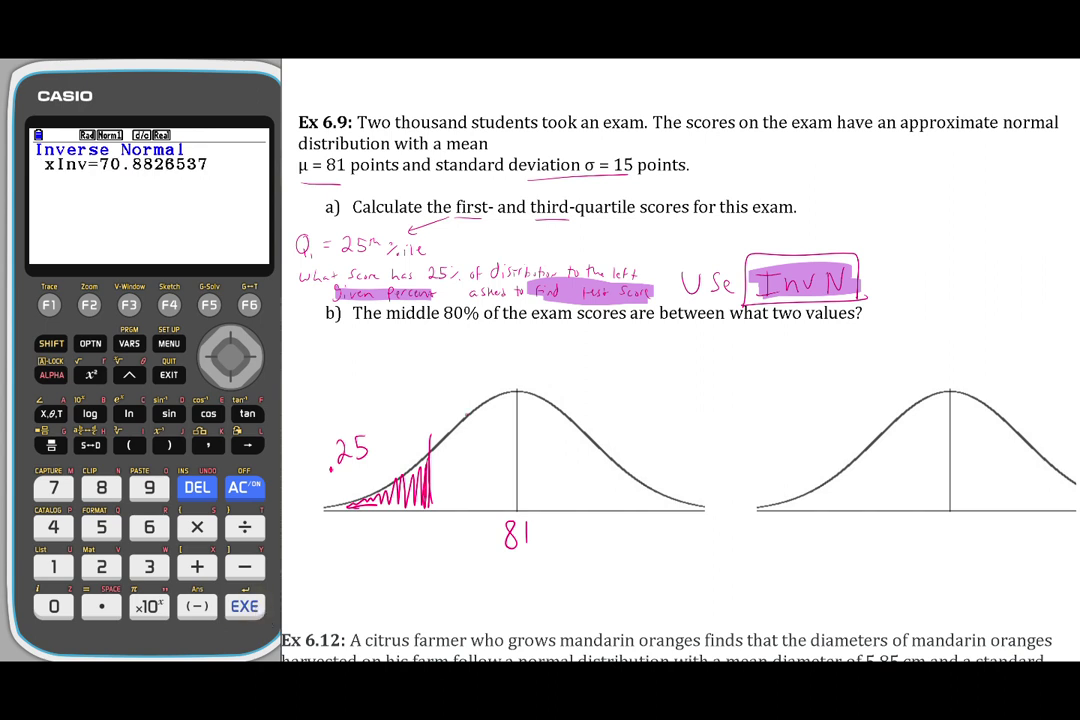
pyautogui.moveTo(432, 440)
pyautogui.mouseDown()
pyautogui.moveTo(433, 535)
pyautogui.moveTo(400, 579)
pyautogui.moveTo(417, 564)
pyautogui.moveTo(449, 578)
pyautogui.mouseUp()
pyautogui.click(432, 573)
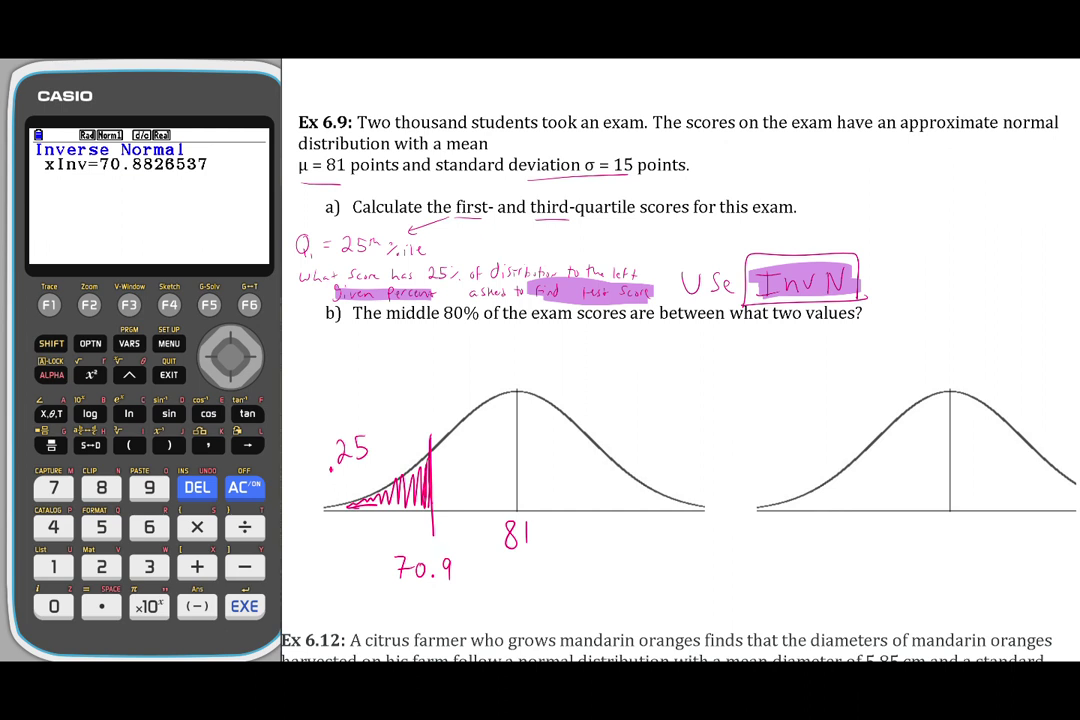
# Underline "third" in part a and write "Q3 = 75th %-ile" beneath it in green.
pyautogui.moveTo(531, 217)
pyautogui.mouseDown()
pyautogui.moveTo(566, 215)
pyautogui.moveTo(546, 242)
pyautogui.moveTo(558, 247)
pyautogui.moveTo(584, 232)
pyautogui.moveTo(603, 245)
pyautogui.mouseUp()
pyautogui.moveTo(604, 229); pyautogui.dragTo(674, 245)
pyautogui.moveTo(678, 241); pyautogui.dragTo(685, 245)
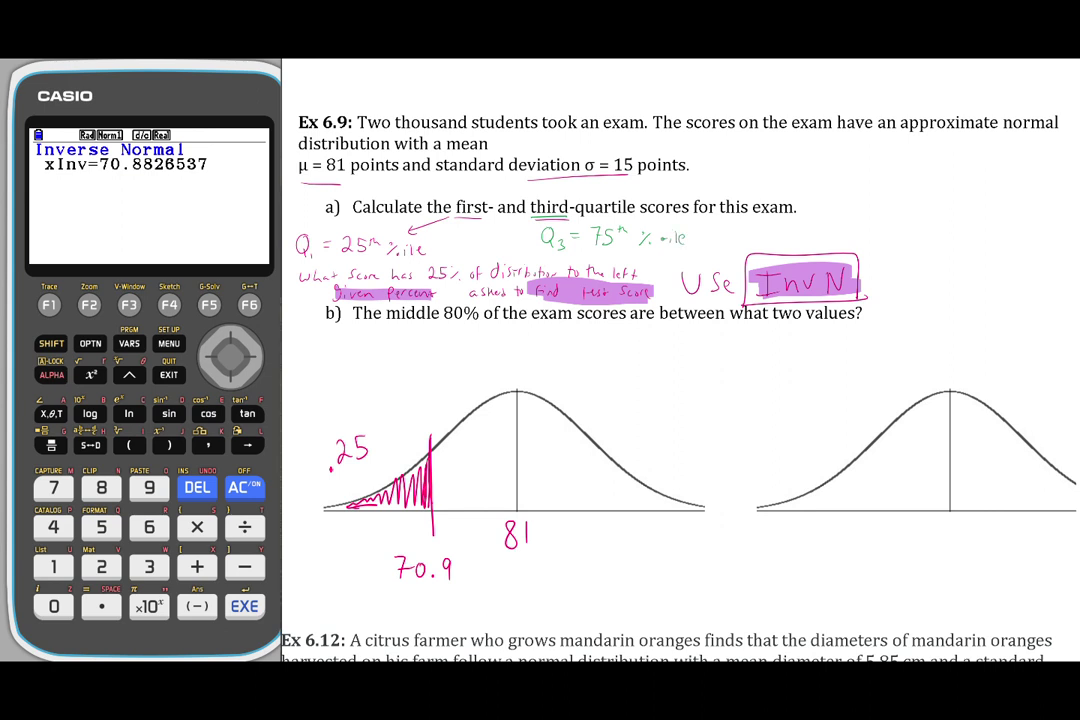
# Shade the area left of the third quartile in green and add a leftward arrow labelled .75, undoing any accidental erasure of the pink marks.
pyautogui.moveTo(602, 424)
pyautogui.mouseDown()
pyautogui.moveTo(601, 519)
pyautogui.moveTo(575, 440)
pyautogui.moveTo(538, 490)
pyautogui.moveTo(477, 499)
pyautogui.moveTo(426, 470)
pyautogui.moveTo(371, 513)
pyautogui.mouseUp()
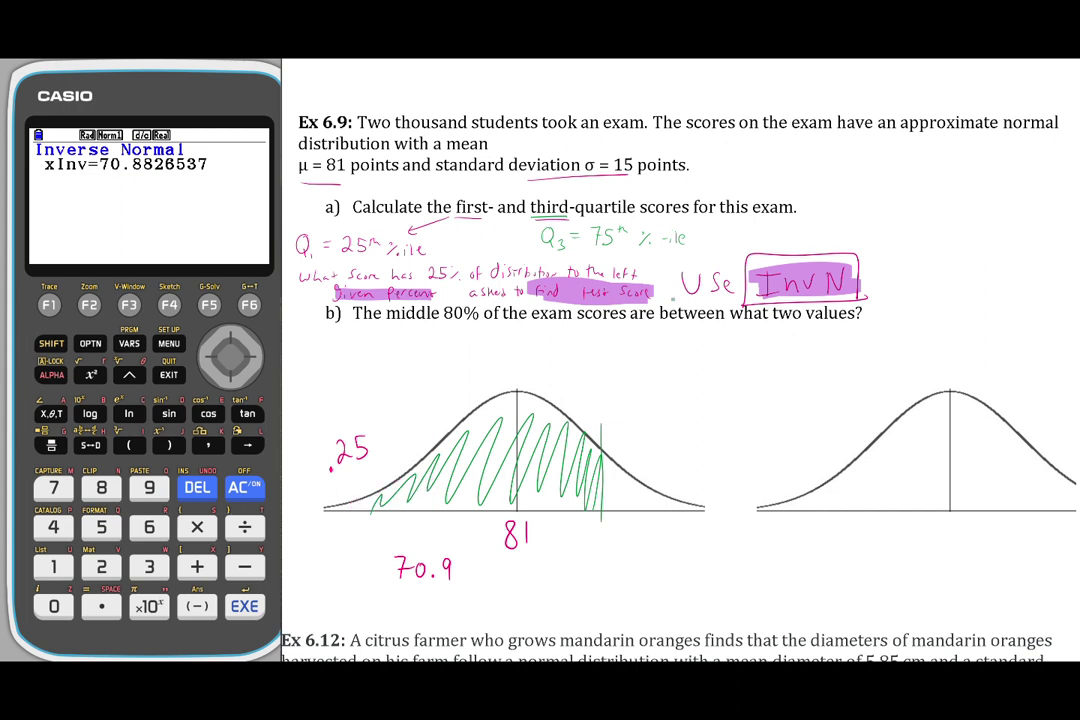
pyautogui.hotkey('ctrl', 'z')
pyautogui.hotkey('ctrl', 'z')
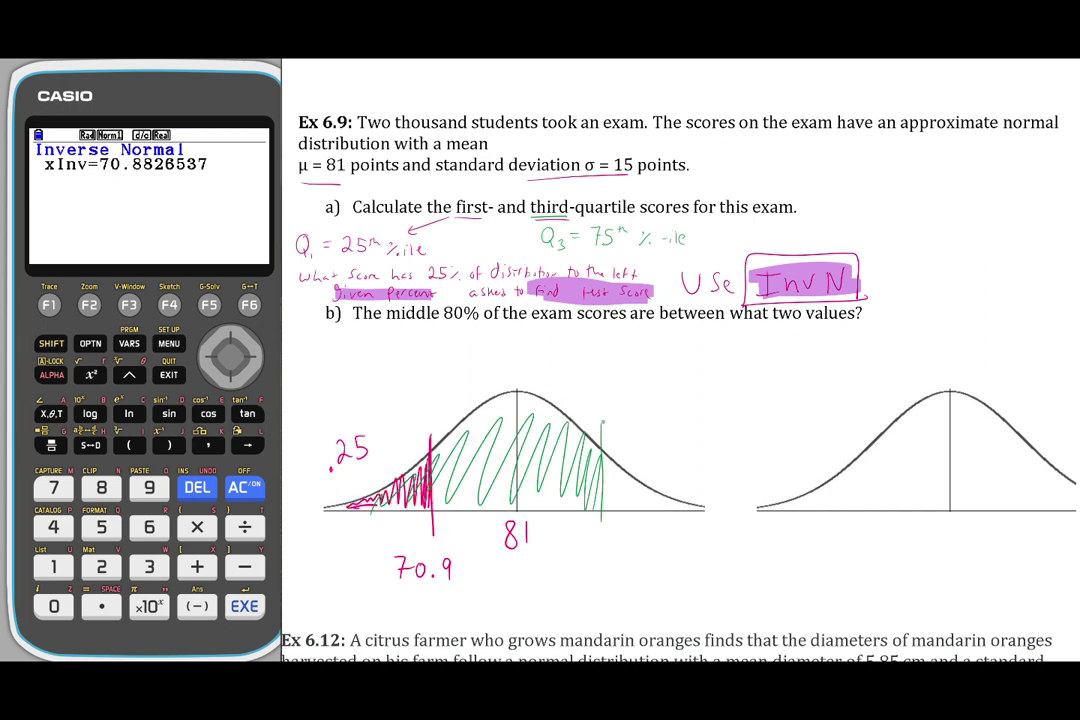
pyautogui.moveTo(600, 428); pyautogui.dragTo(328, 420)
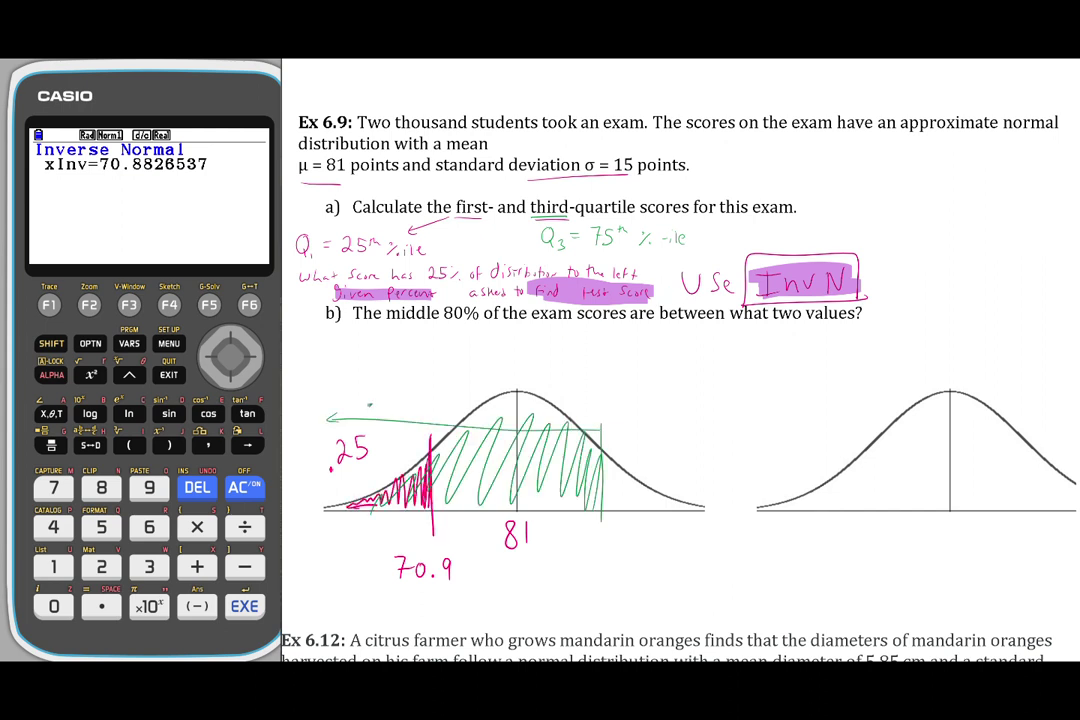
pyautogui.moveTo(382, 384)
pyautogui.mouseDown()
pyautogui.moveTo(386, 403)
pyautogui.moveTo(409, 397)
pyautogui.moveTo(399, 402)
pyautogui.mouseUp()
# Leave the first-quartile result and reopen the Inverse Normal distribution setup.
pyautogui.click(172, 377)
pyautogui.click(172, 377)
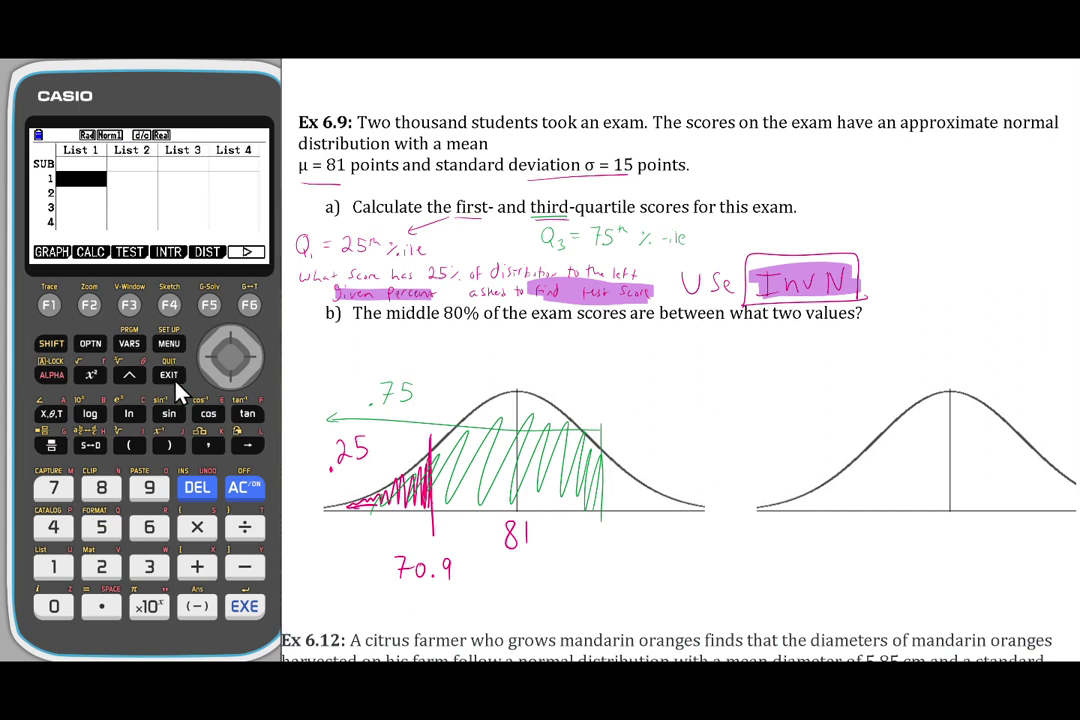
pyautogui.click(209, 305)
pyautogui.click(49, 305)
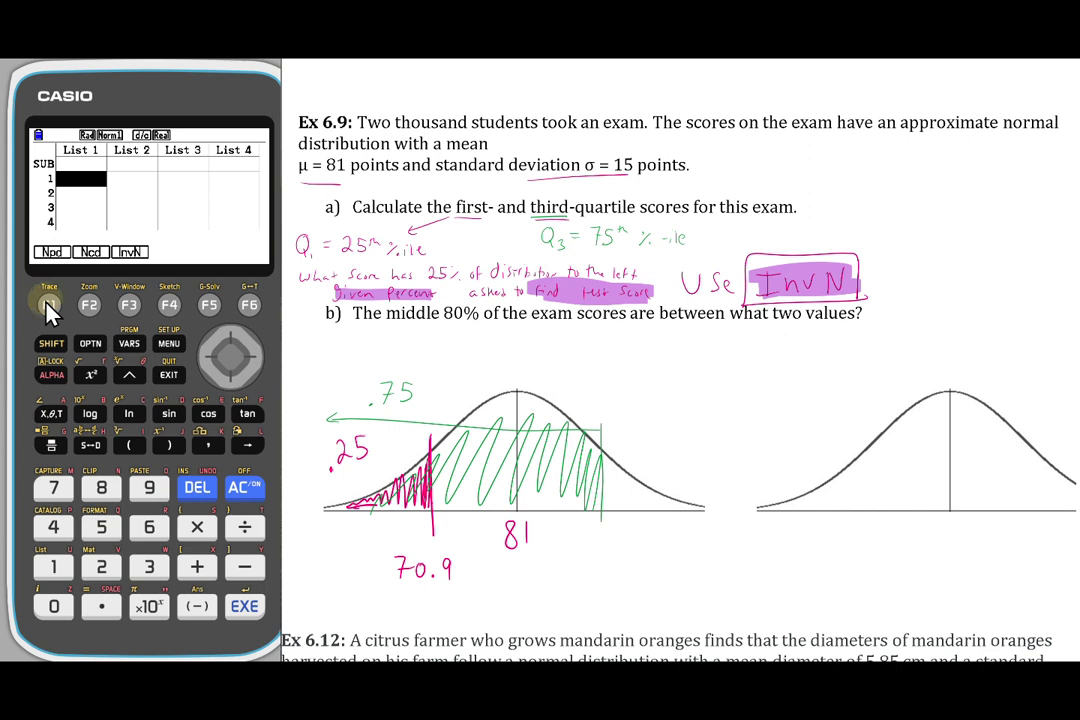
pyautogui.click(129, 305)
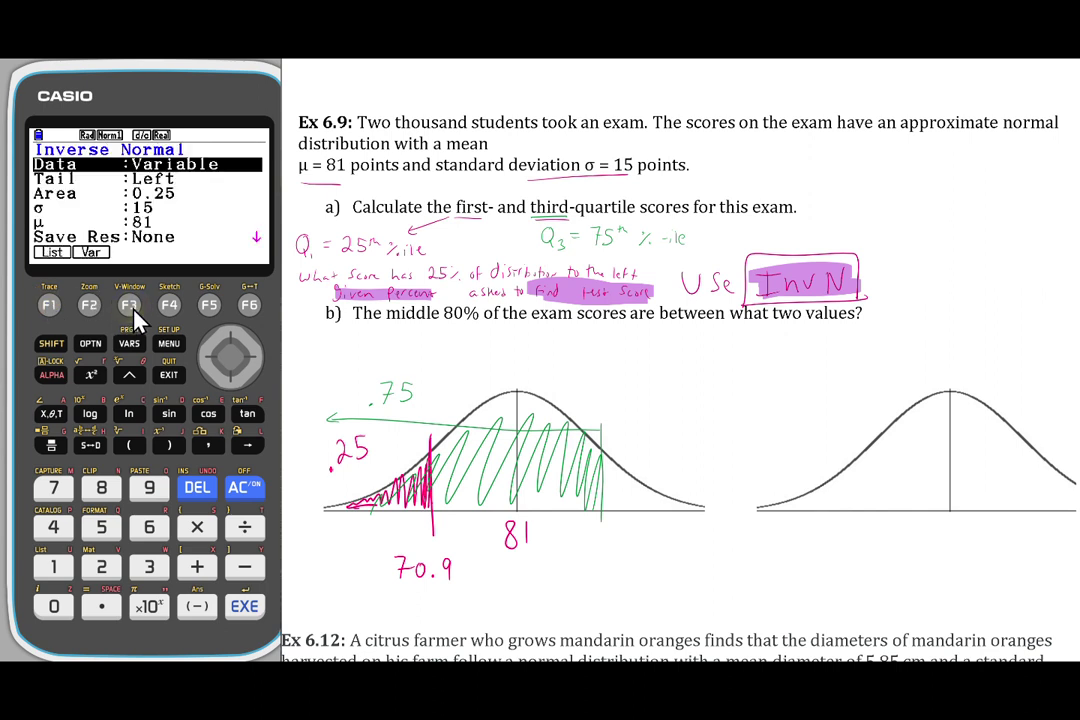
# Set the Inverse Normal Area to .75 and calculate the third-quartile score.
pyautogui.click(234, 384)
pyautogui.click(236, 385)
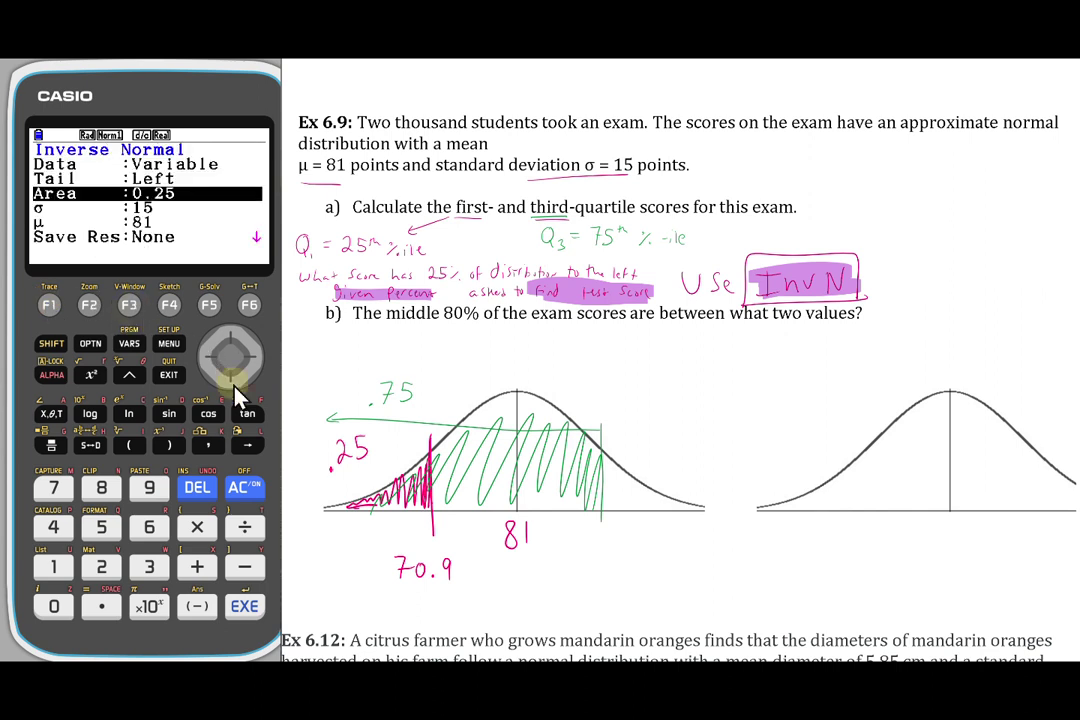
pyautogui.click(103, 603)
pyautogui.click(54, 487)
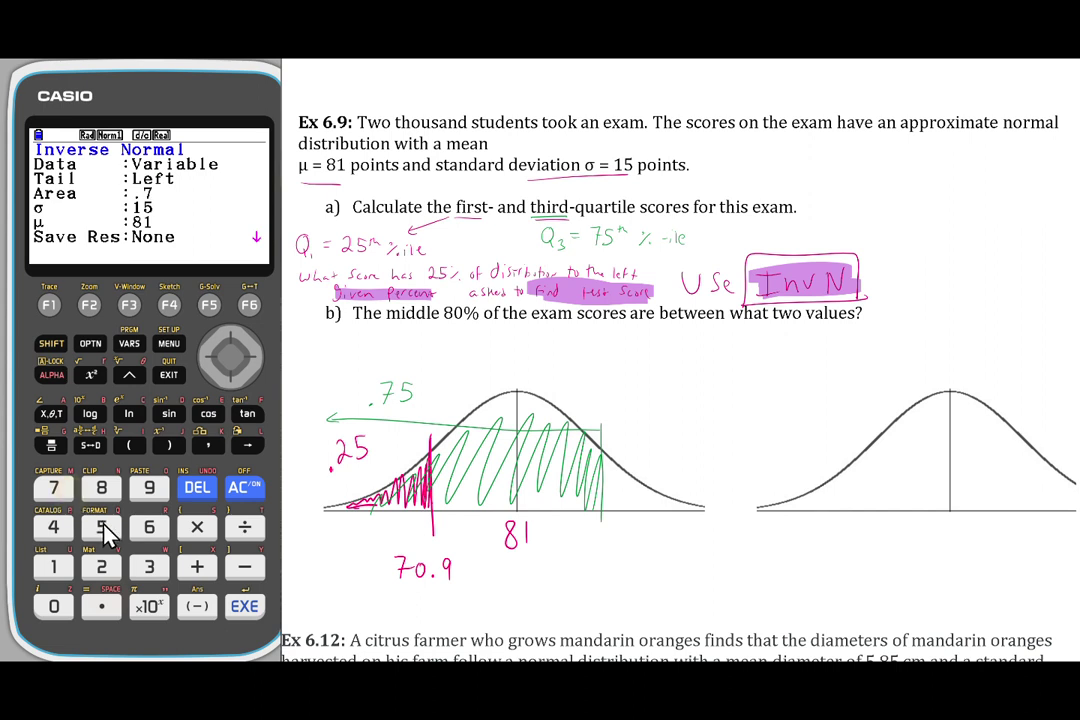
pyautogui.click(101, 527)
pyautogui.click(245, 607)
pyautogui.click(245, 607)
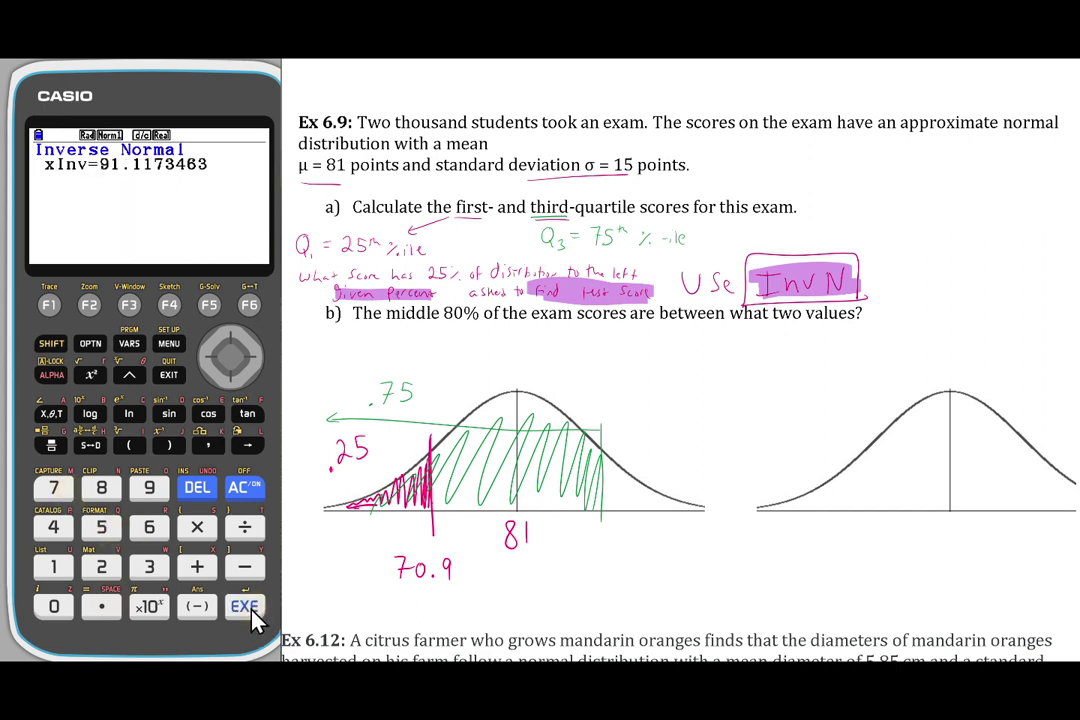
# Extend the third-quartile boundary line below the axis and label it 91.1 in green.
pyautogui.moveTo(601, 515)
pyautogui.mouseDown()
pyautogui.moveTo(590, 578)
pyautogui.moveTo(604, 578)
pyautogui.mouseUp()
pyautogui.click(594, 552)
pyautogui.click(622, 562)
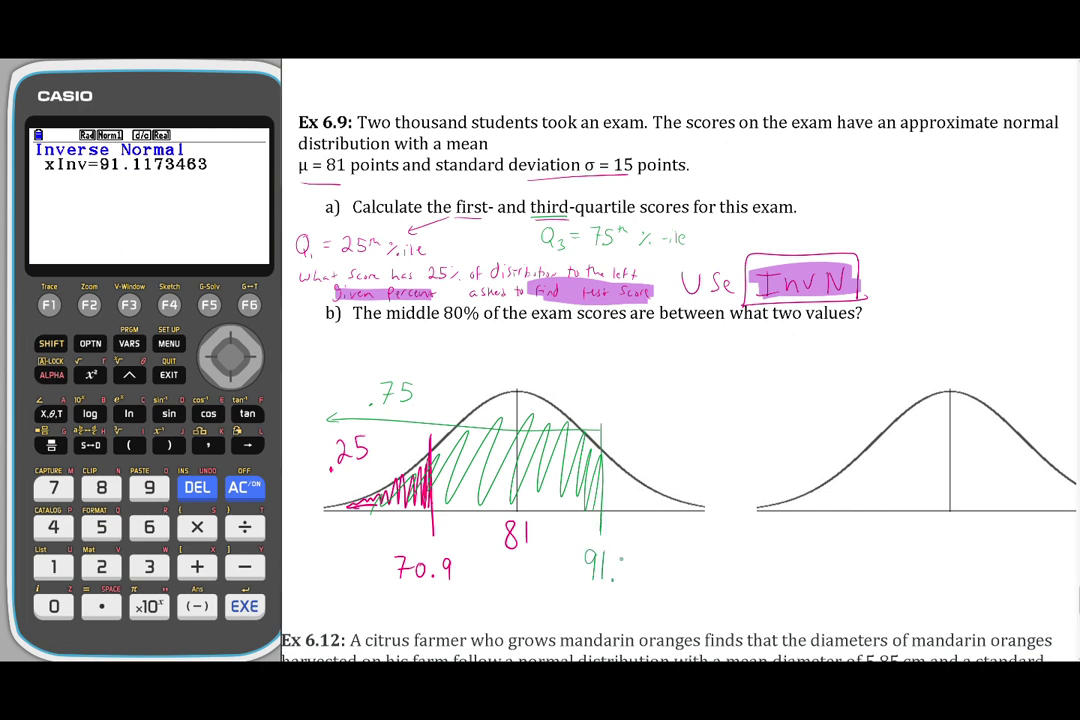
pyautogui.moveTo(627, 560); pyautogui.dragTo(627, 577)
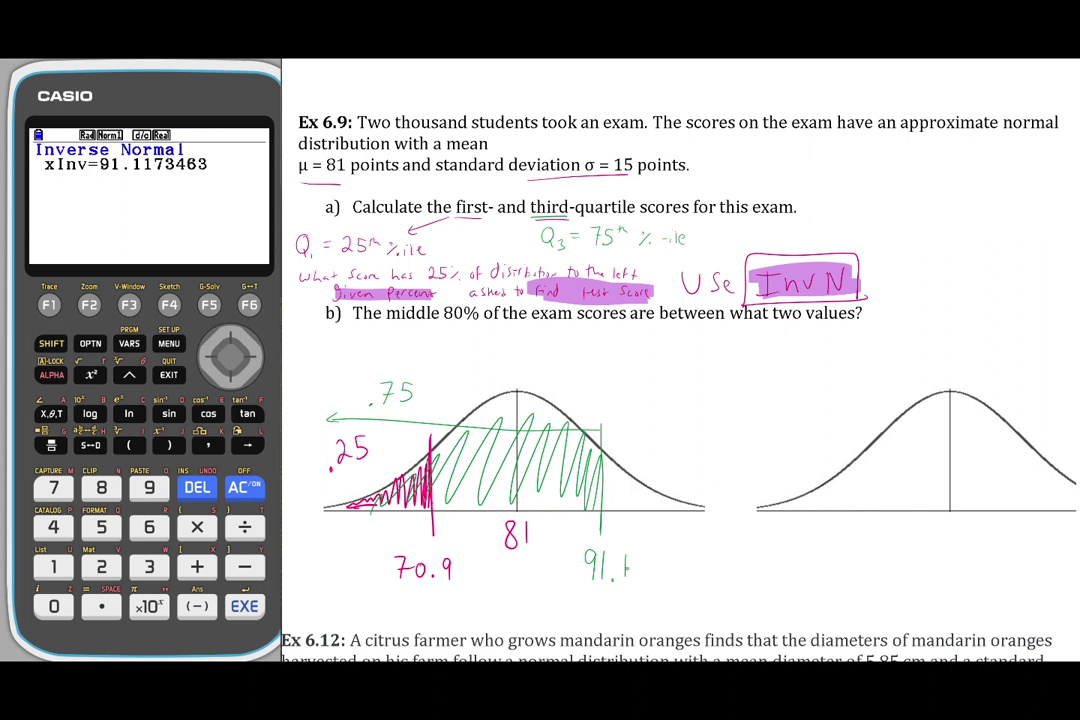
# Underline "80%" and "two values" in part b, and draw the middle region's two boundary lines on the second curve in blue.
pyautogui.moveTo(429, 328); pyautogui.dragTo(469, 325)
pyautogui.moveTo(777, 324); pyautogui.dragTo(851, 324)
pyautogui.moveTo(835, 480); pyautogui.dragTo(835, 506)
pyautogui.moveTo(1052, 470); pyautogui.dragTo(1055, 505)
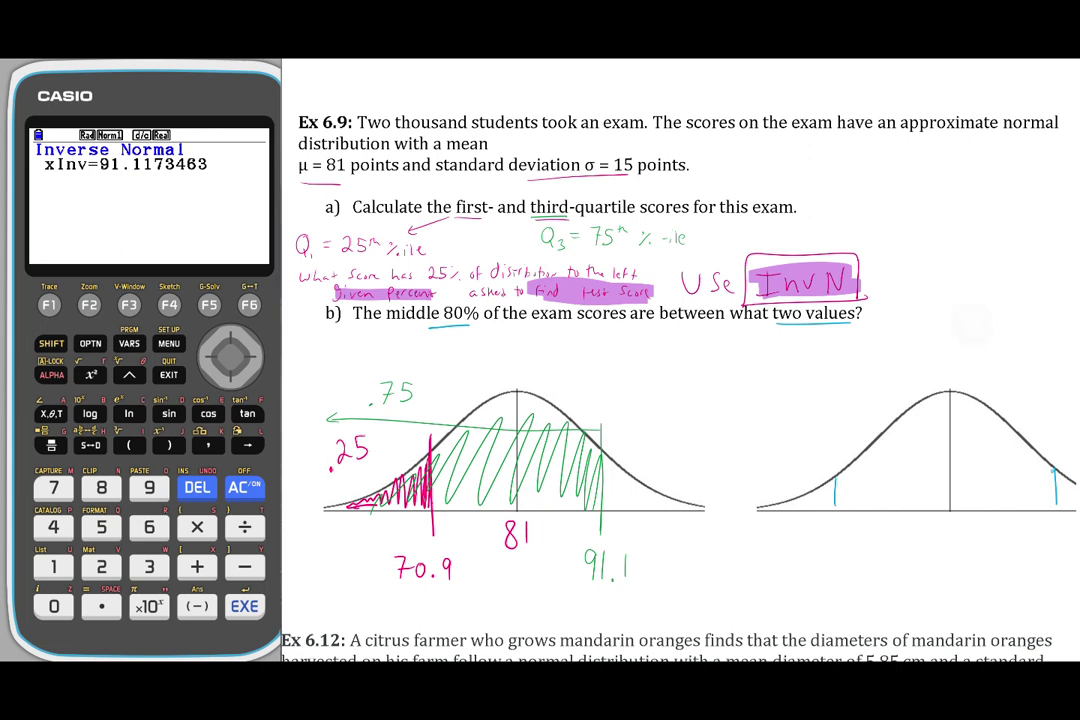
# Shade the middle region of the second curve in blue and write 80% above it.
pyautogui.hscroll(3, 1052, 471)
pyautogui.moveTo(718, 500)
pyautogui.mouseDown()
pyautogui.moveTo(800, 420)
pyautogui.moveTo(850, 432)
pyautogui.moveTo(880, 468)
pyautogui.moveTo(916, 486)
pyautogui.mouseUp()
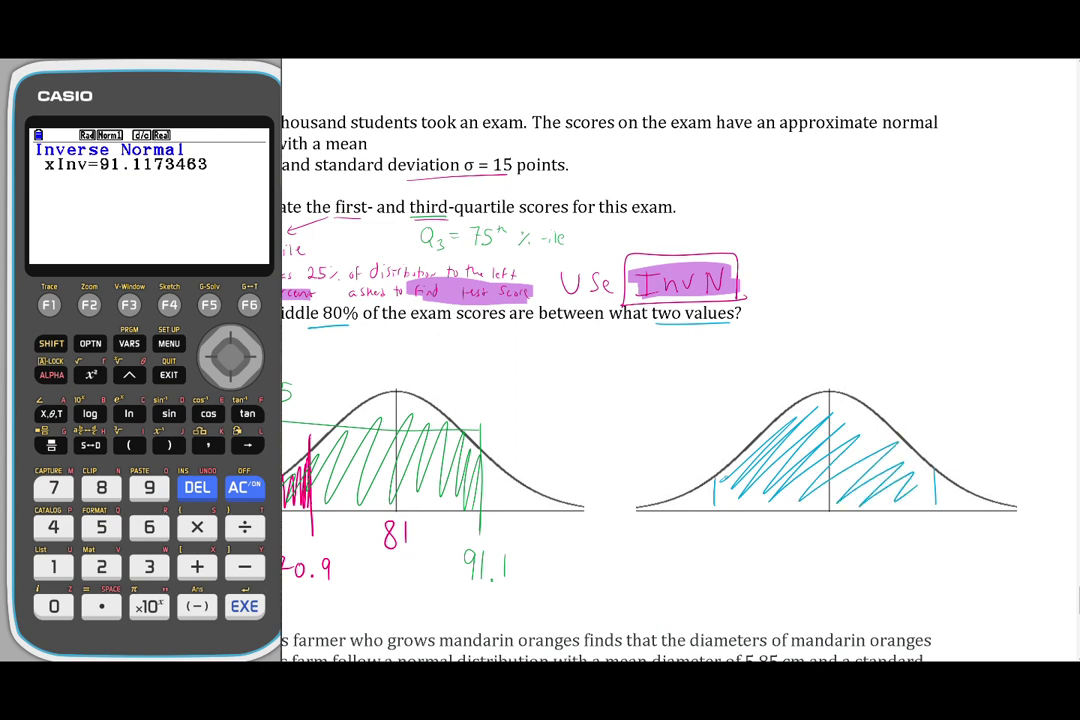
pyautogui.moveTo(798, 356); pyautogui.dragTo(850, 376)
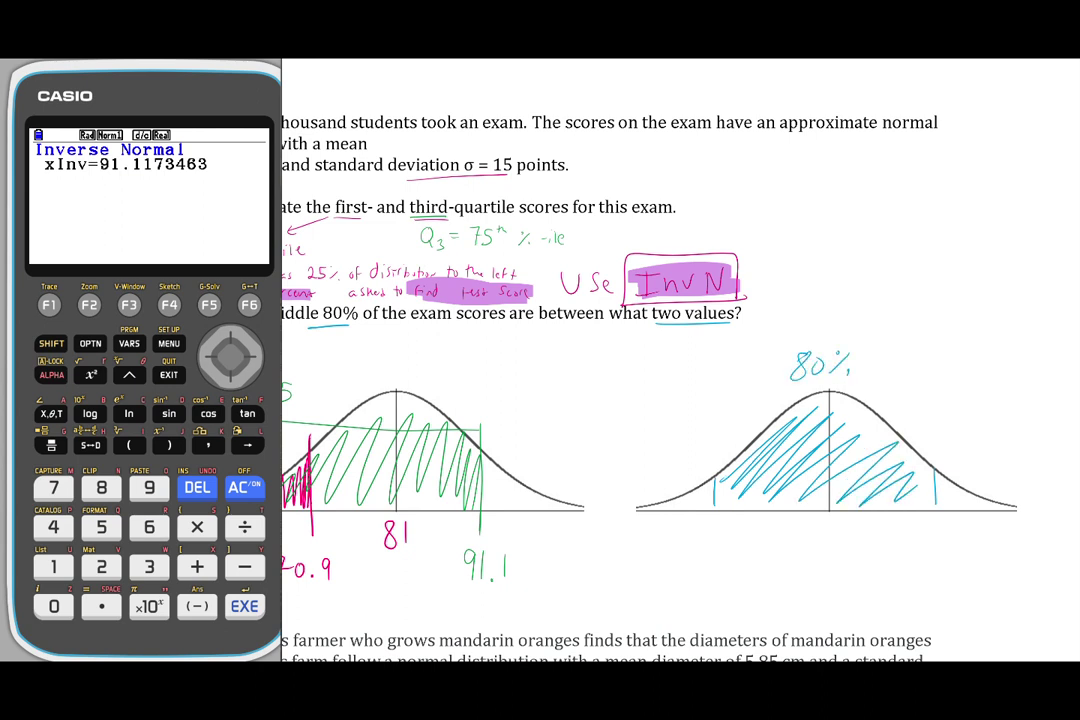
# Shade both tails outside the blue boundary lines of the second curve in purple.
pyautogui.click(619, 50)
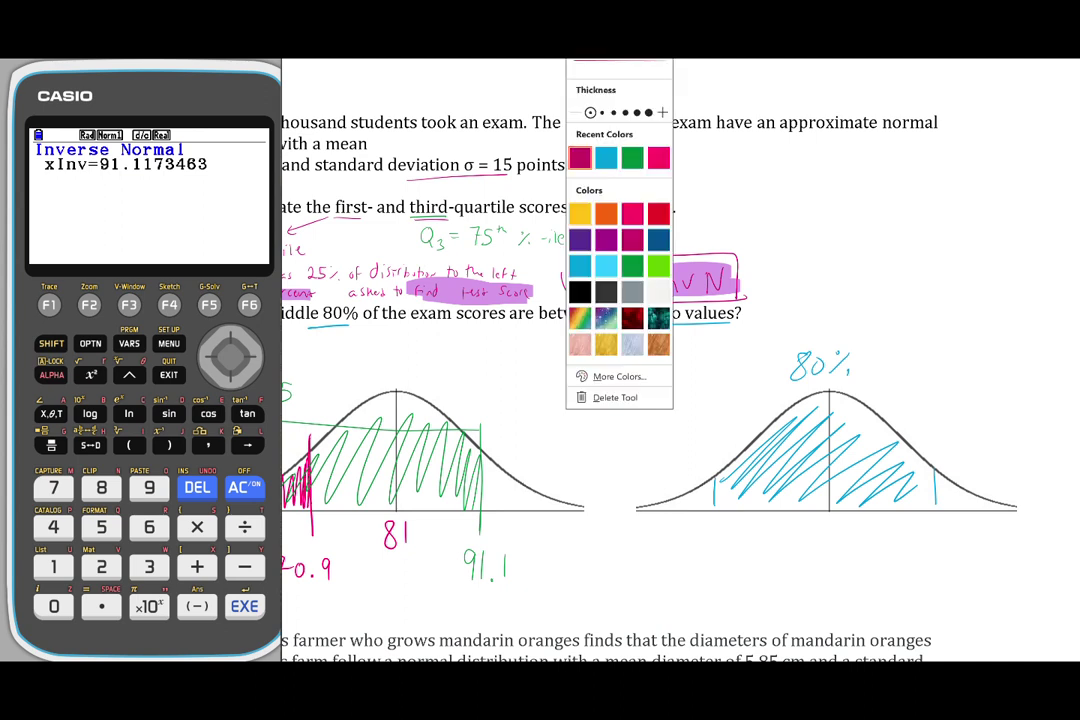
pyautogui.click(581, 238)
pyautogui.moveTo(712, 487); pyautogui.dragTo(658, 507)
pyautogui.moveTo(944, 487)
pyautogui.mouseDown()
pyautogui.moveTo(956, 502)
pyautogui.moveTo(981, 506)
pyautogui.moveTo(946, 489)
pyautogui.moveTo(985, 505)
pyautogui.mouseUp()
pyautogui.hotkey('ctrl', 'z')
pyautogui.hotkey('ctrl', 'z')
pyautogui.moveTo(709, 498); pyautogui.dragTo(664, 504)
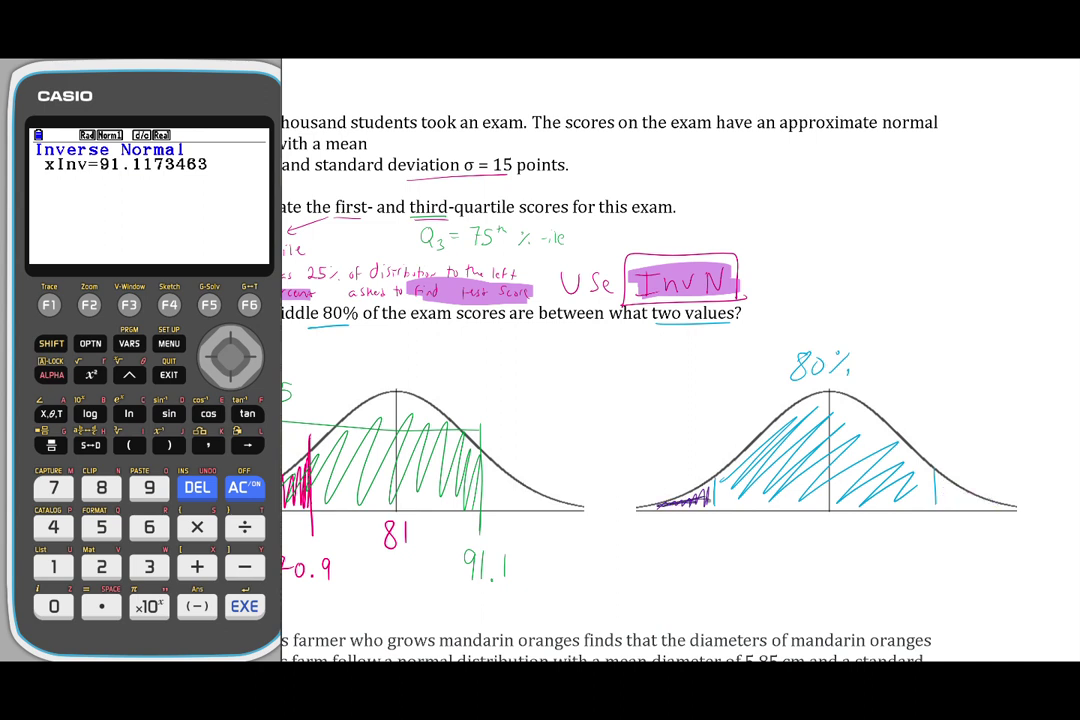
pyautogui.hotkey('ctrl', 'z')
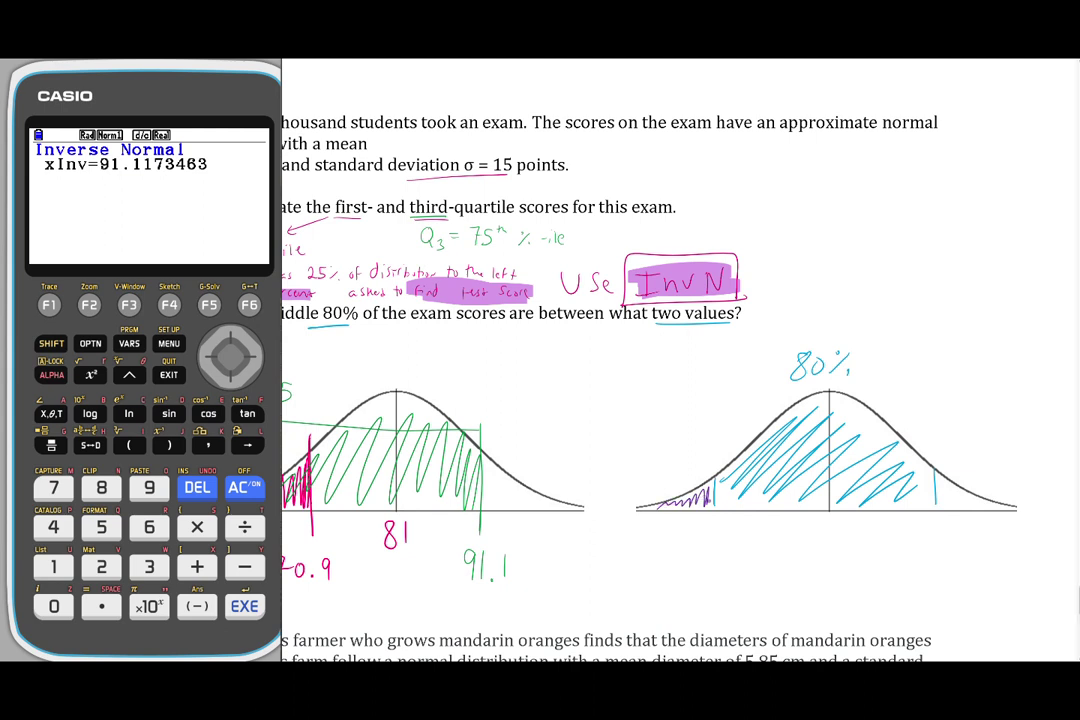
pyautogui.moveTo(940, 488); pyautogui.dragTo(998, 505)
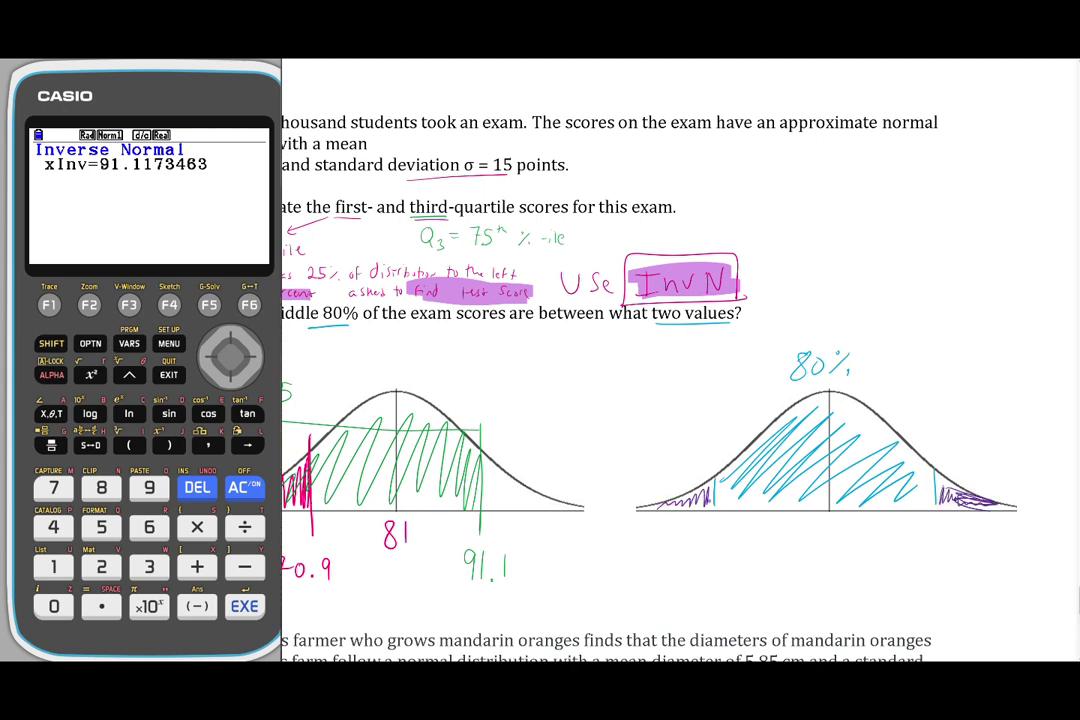
# Draw a purple bracket below the axis joining the two tails and label it 20%.
pyautogui.moveTo(681, 518)
pyautogui.mouseDown()
pyautogui.moveTo(681, 592)
pyautogui.moveTo(803, 606)
pyautogui.moveTo(988, 520)
pyautogui.mouseUp()
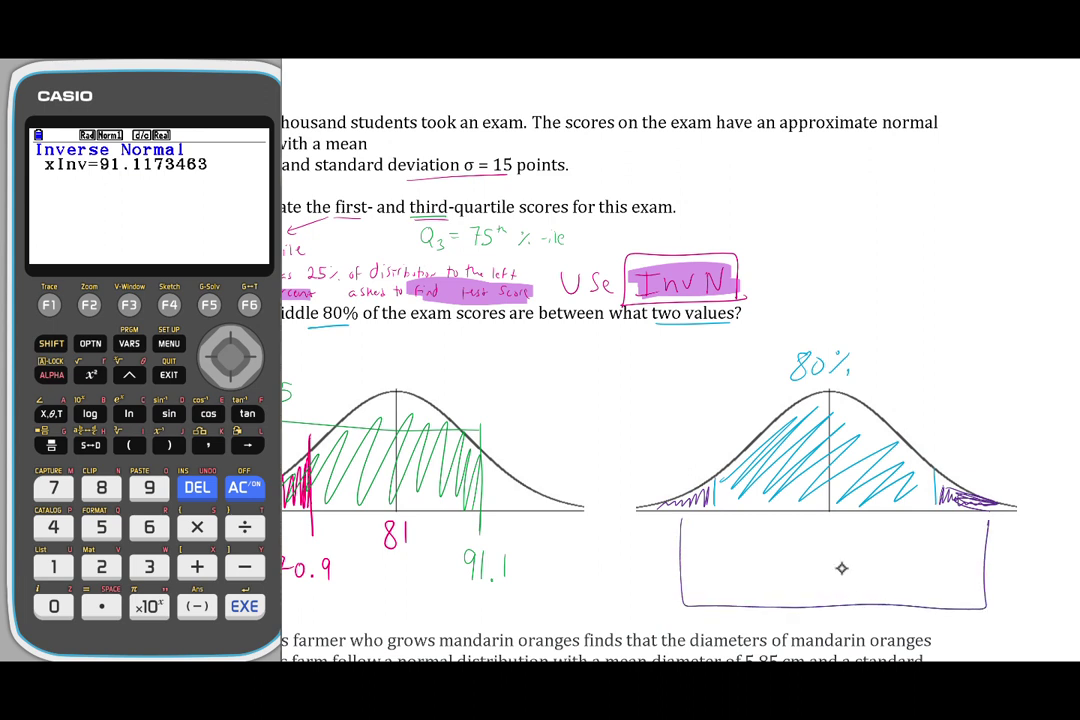
pyautogui.scroll(-1, 841, 568)
pyautogui.moveTo(816, 564); pyautogui.dragTo(839, 574)
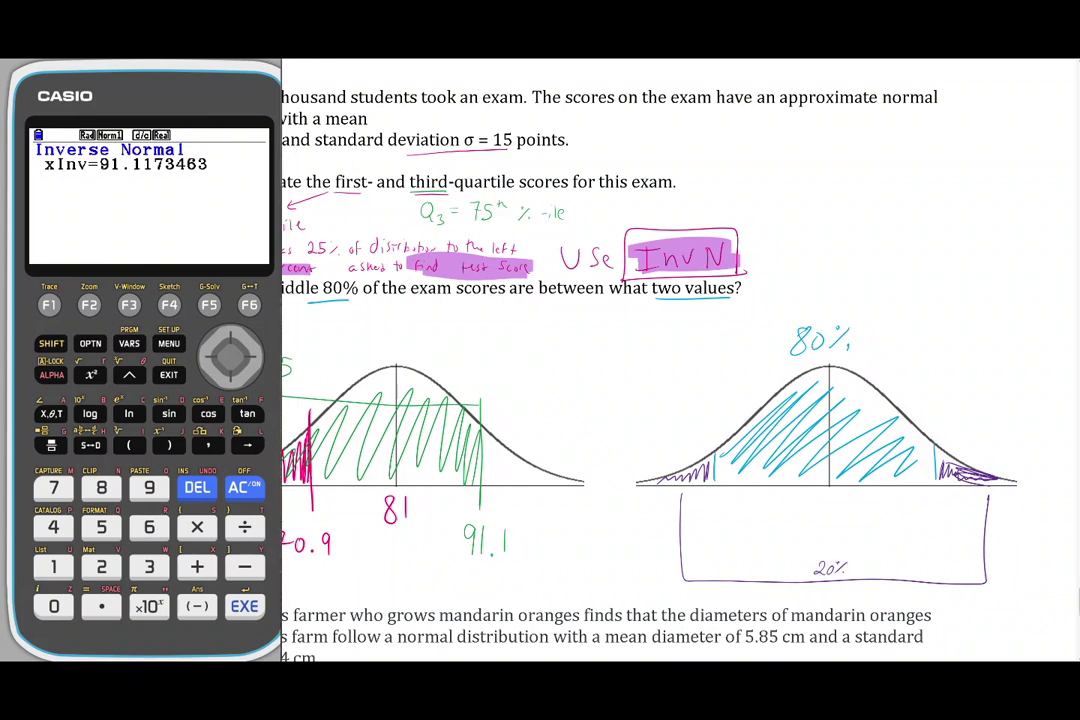
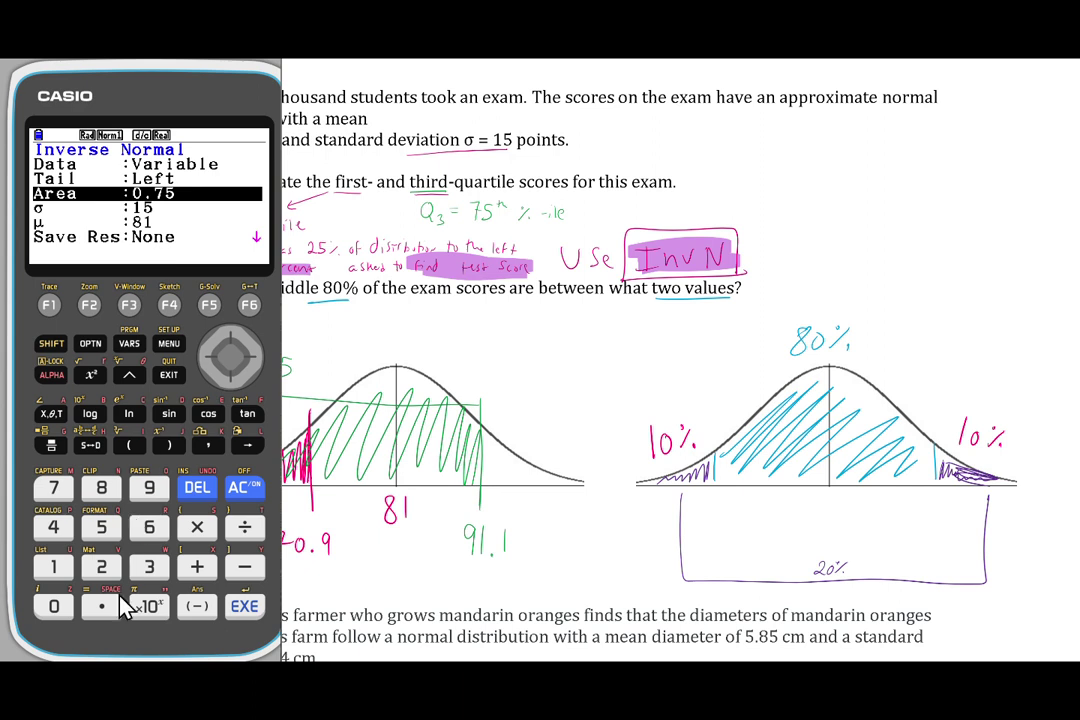
# Calculate the Inverse Normal score for a left-tail Area of .1 and label the lower boundary on the second curve 61.8 in pink.
pyautogui.click(53, 567)
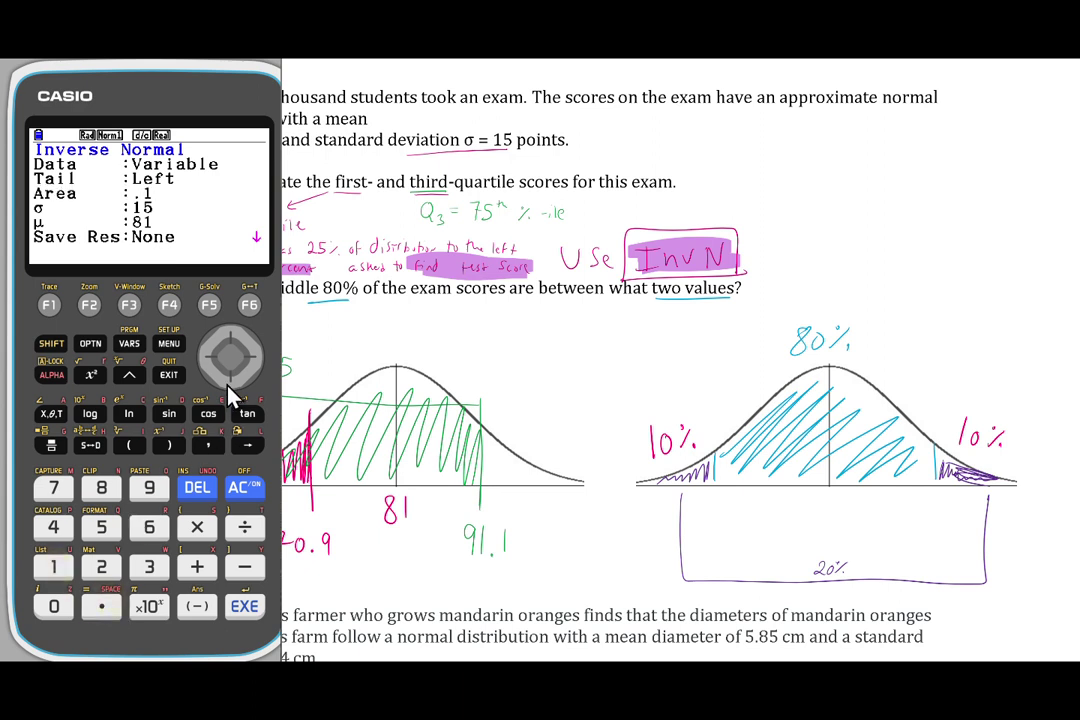
pyautogui.click(242, 612)
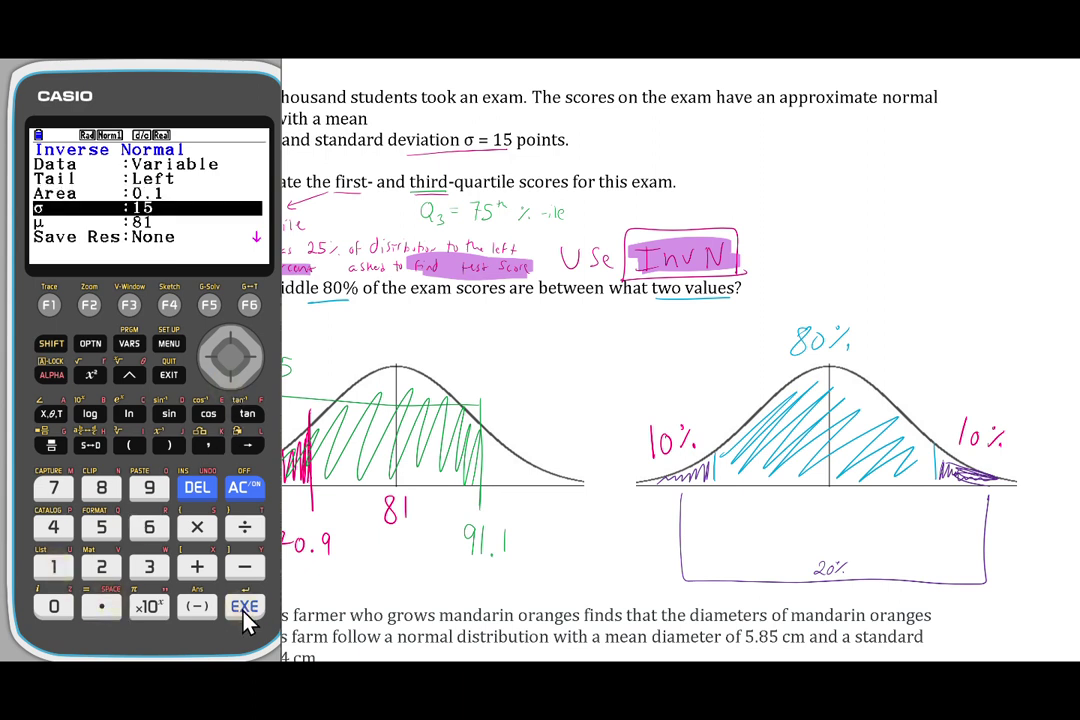
pyautogui.click(245, 612)
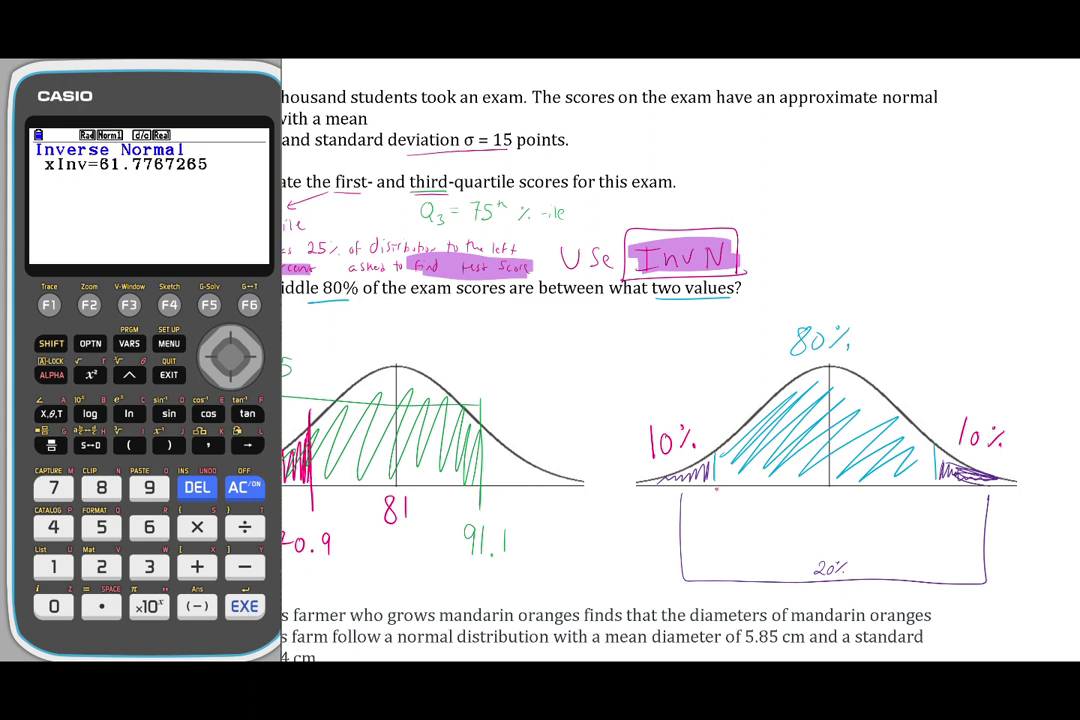
pyautogui.moveTo(716, 480)
pyautogui.mouseDown()
pyautogui.moveTo(696, 532)
pyautogui.moveTo(731, 518)
pyautogui.mouseUp()
pyautogui.click(717, 531)
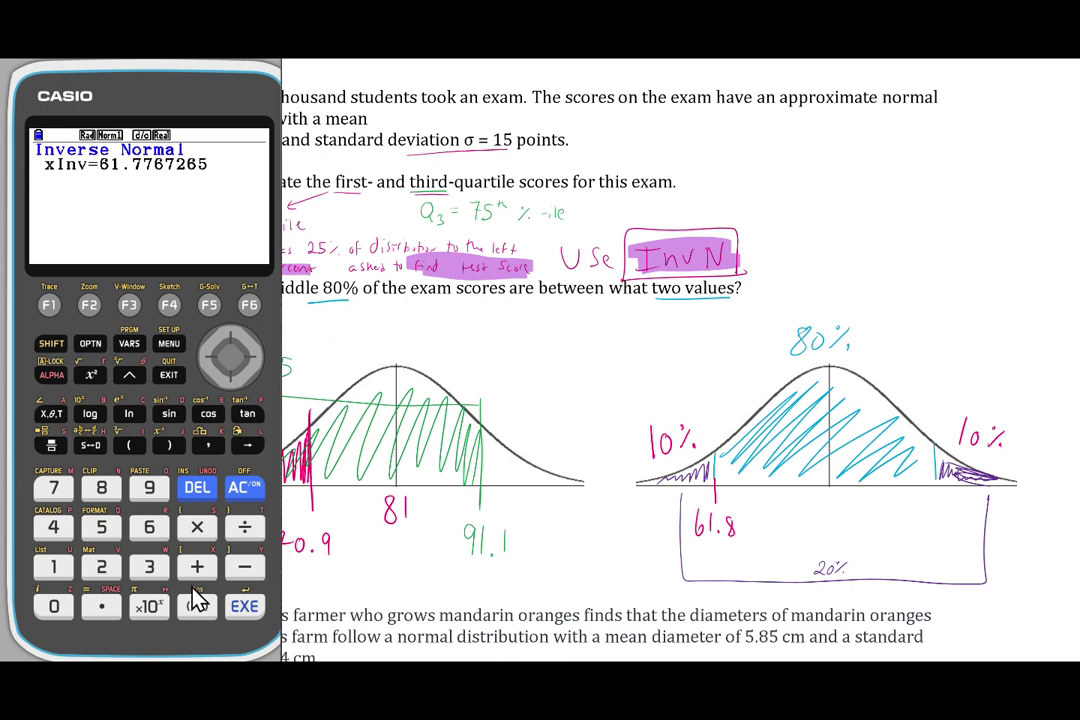
# Return to the Inverse Normal setup and enter .9 as the Area.
pyautogui.click(172, 376)
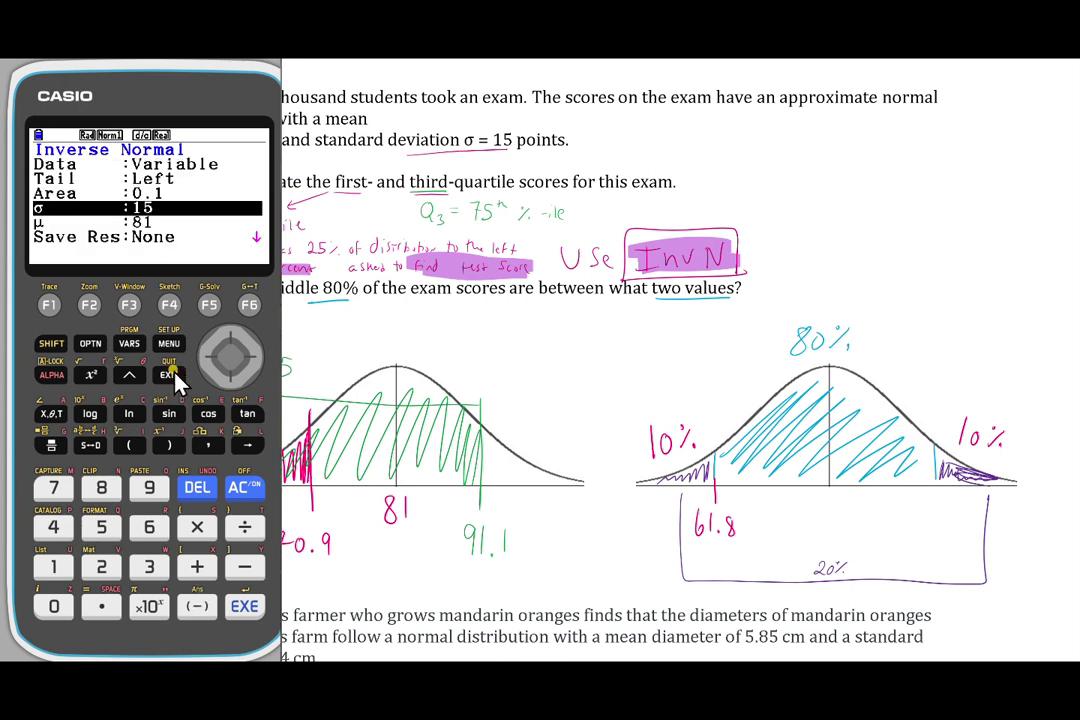
pyautogui.click(226, 335)
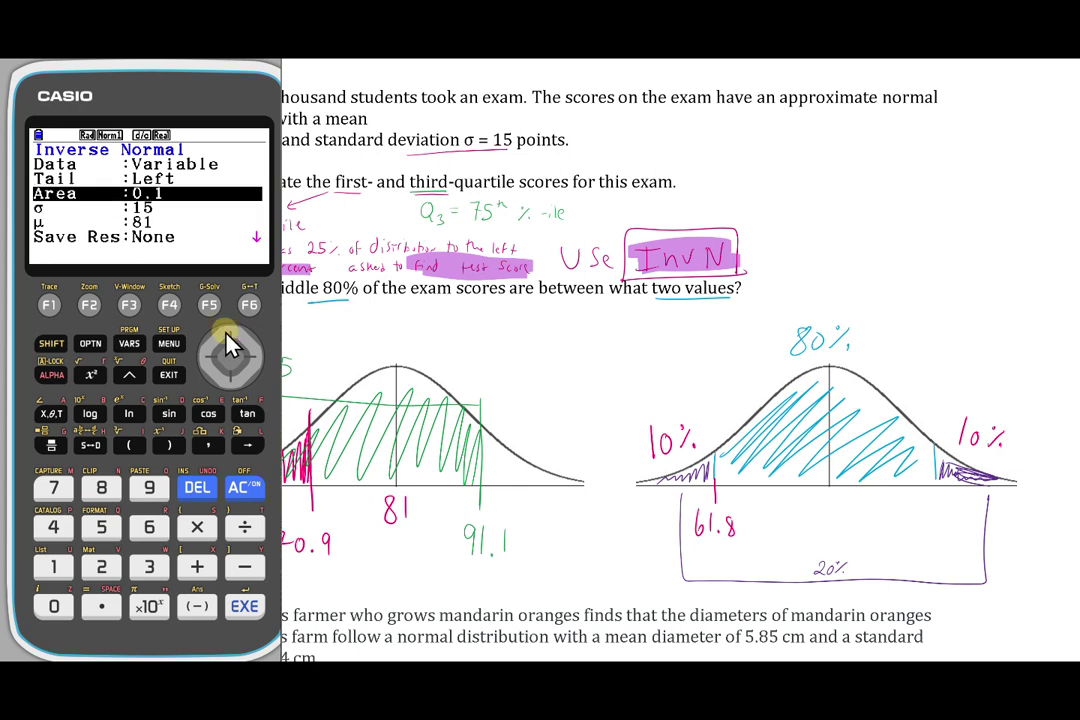
pyautogui.click(104, 610)
pyautogui.click(151, 489)
# Mark the upper boundary in pink and indicate the region to its left with a loop, a leftward arrow and the label 90%.
pyautogui.moveTo(900, 318)
pyautogui.mouseDown()
pyautogui.moveTo(630, 422)
pyautogui.moveTo(730, 470)
pyautogui.moveTo(866, 325)
pyautogui.mouseUp()
pyautogui.moveTo(938, 402)
pyautogui.mouseDown()
pyautogui.moveTo(928, 480)
pyautogui.moveTo(775, 429)
pyautogui.mouseUp()
pyautogui.moveTo(803, 419)
pyautogui.mouseDown()
pyautogui.moveTo(776, 432)
pyautogui.moveTo(790, 439)
pyautogui.mouseUp()
pyautogui.moveTo(710, 375)
pyautogui.mouseDown()
pyautogui.moveTo(719, 373)
pyautogui.moveTo(711, 383)
pyautogui.mouseUp()
pyautogui.moveTo(725, 369); pyautogui.dragTo(734, 382)
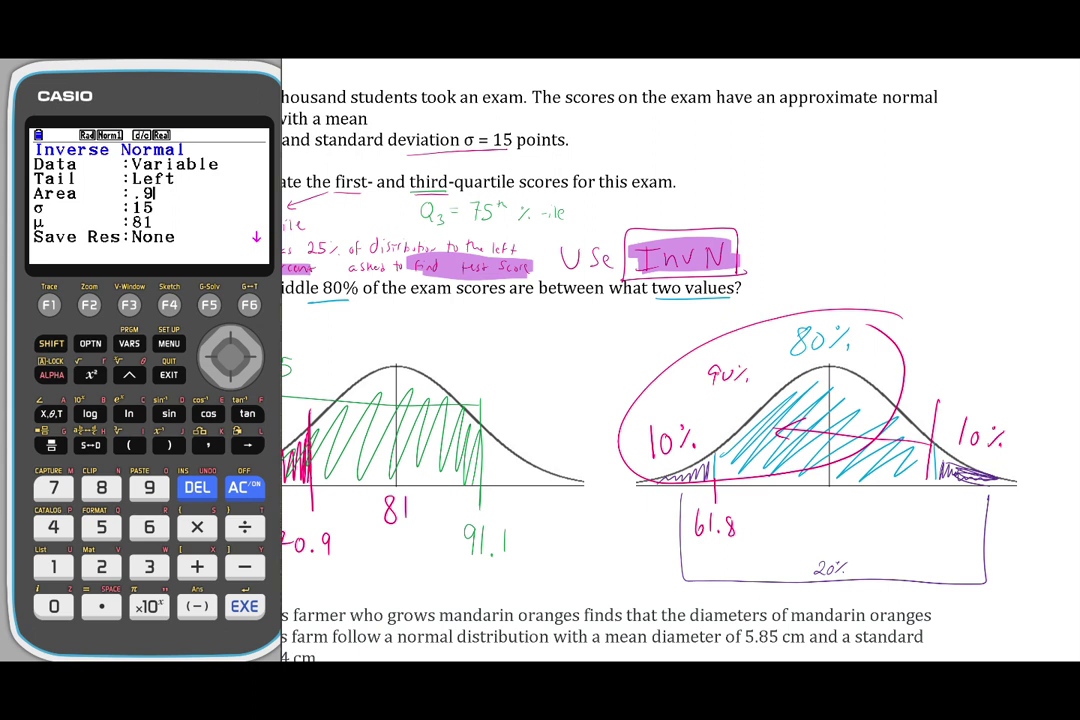
# Undo the 90% label and the arrowhead, and calculate the Inverse Normal score for the .9 Area.
pyautogui.hotkey('ctrl', 'z')
pyautogui.hotkey('ctrl', 'z')
pyautogui.moveTo(292, 440); pyautogui.dragTo(289, 452)
pyautogui.click(245, 607)
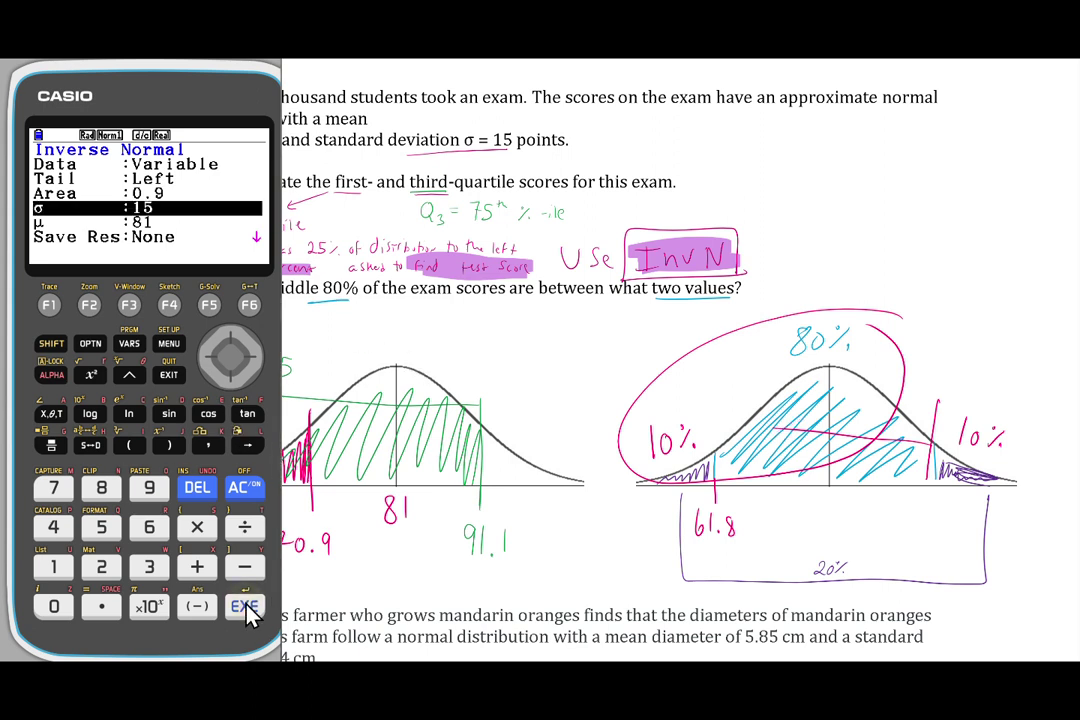
pyautogui.click(245, 607)
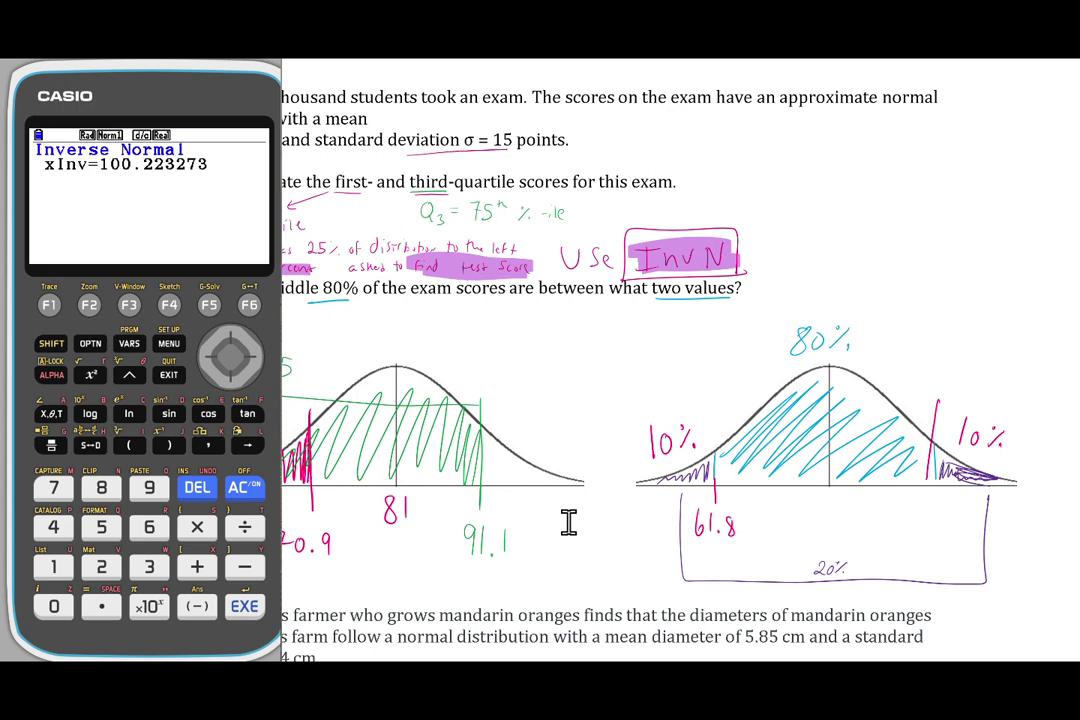
# Draw a pink arrow from the upper boundary toward the right tail and set the Inverse Normal Tail to Right.
pyautogui.moveTo(937, 401); pyautogui.dragTo(985, 405)
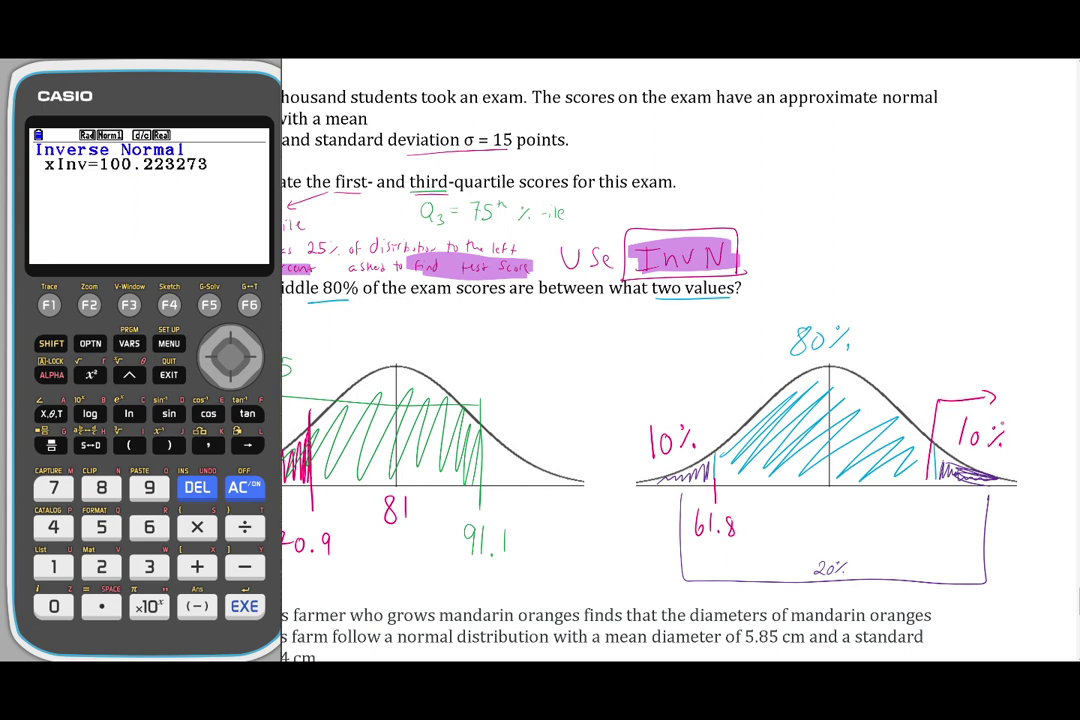
pyautogui.click(167, 382)
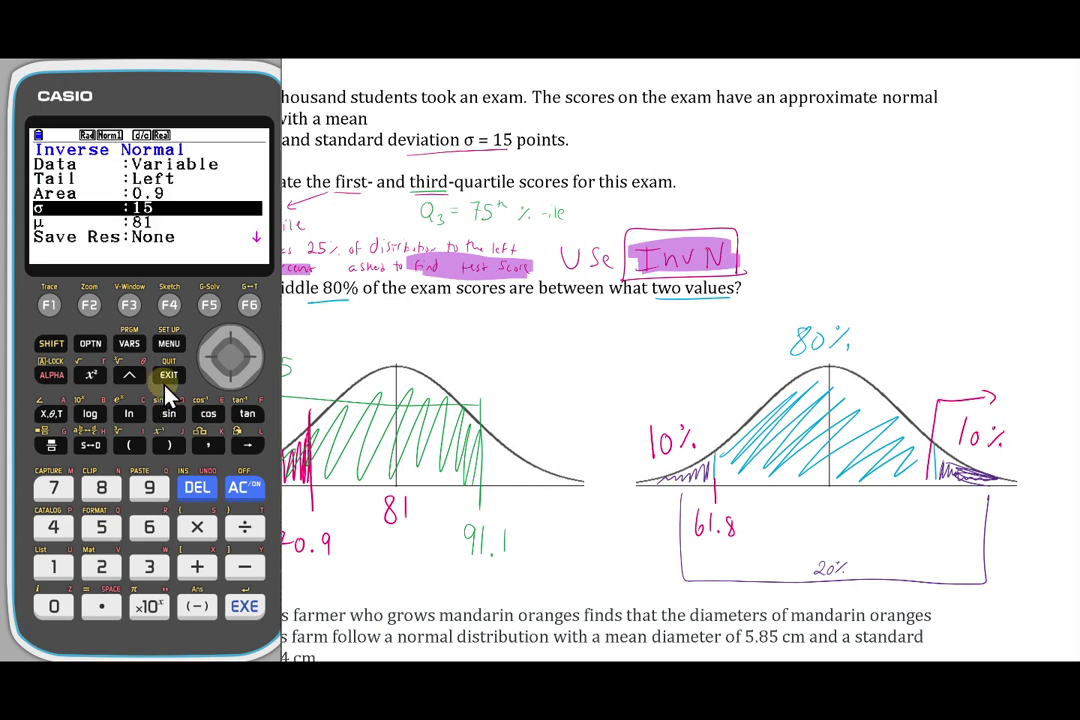
pyautogui.click(221, 345)
pyautogui.click(221, 345)
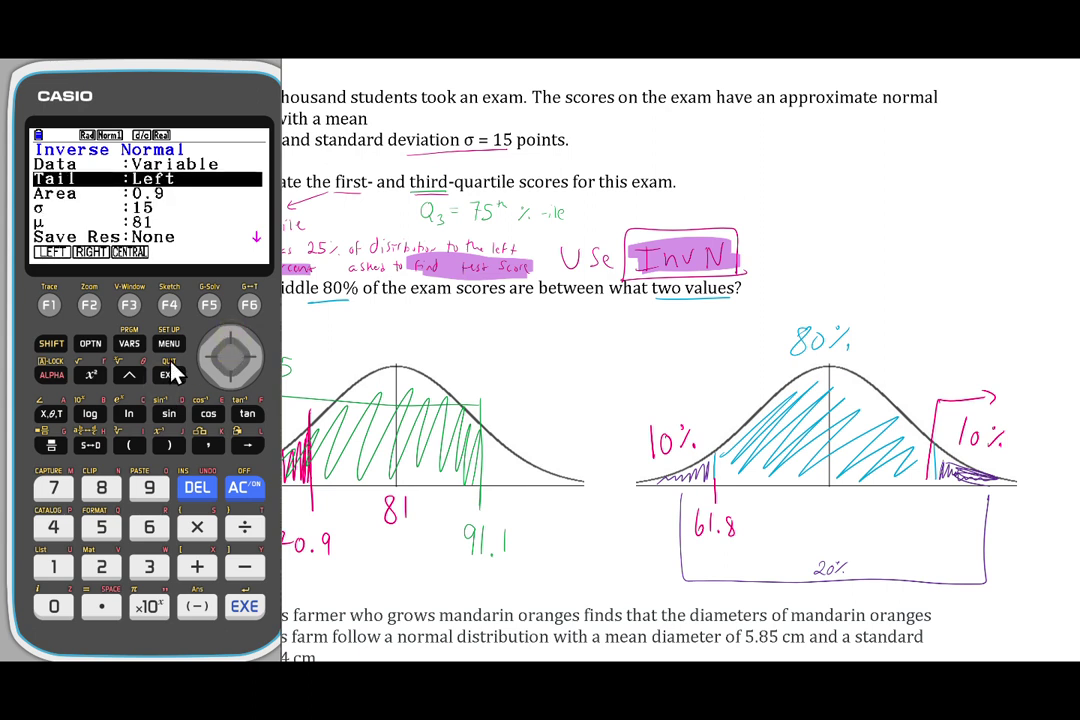
pyautogui.click(91, 313)
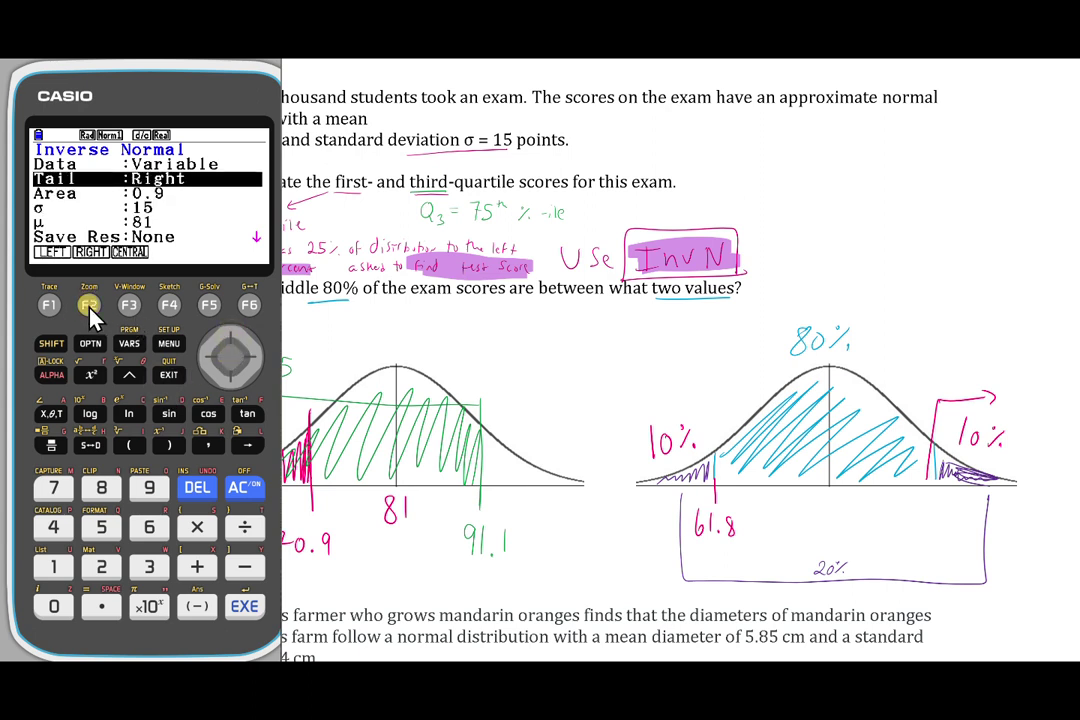
# Set the Area to .1 for the right tail and calculate the upper-boundary score.
pyautogui.click(233, 380)
pyautogui.click(101, 604)
pyautogui.click(55, 568)
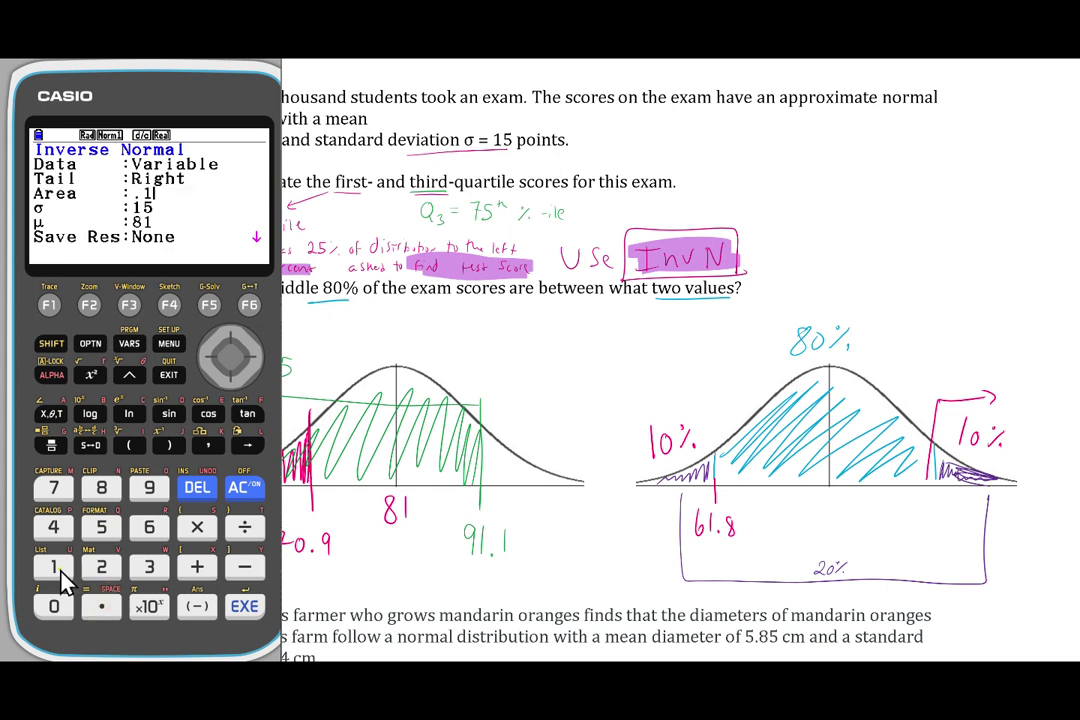
pyautogui.click(244, 610)
pyautogui.click(244, 610)
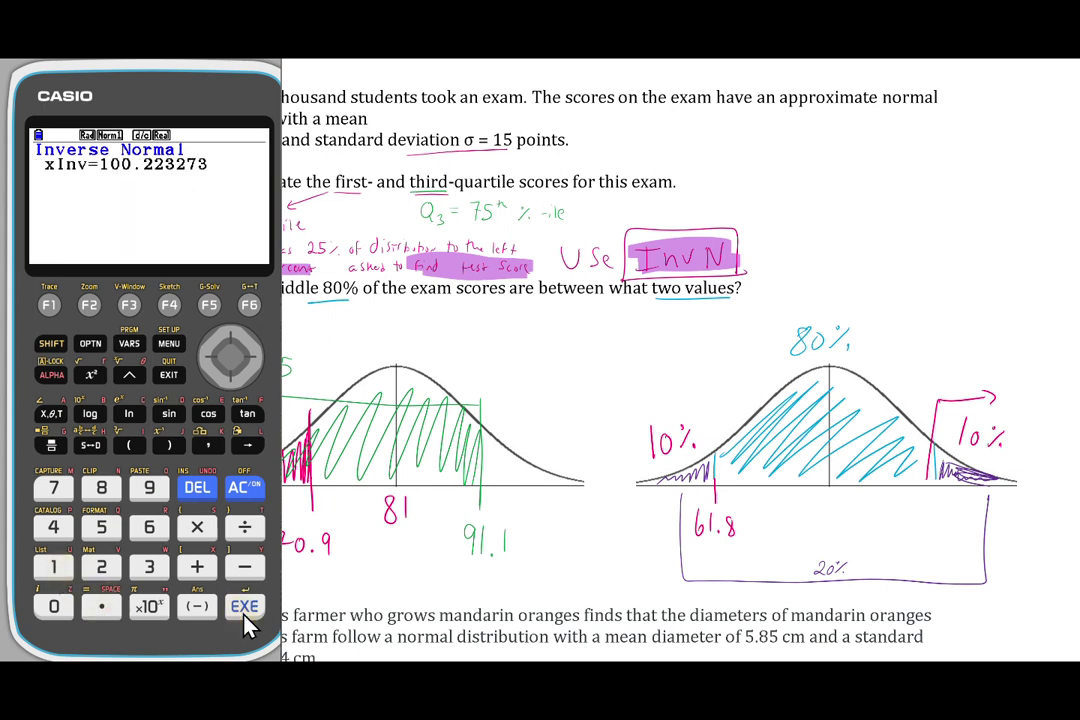
# Label the upper boundary of the second curve 100.2 in pink and move on to Ex 6.12.
pyautogui.moveTo(922, 500); pyautogui.dragTo(922, 515)
pyautogui.moveTo(931, 502); pyautogui.dragTo(965, 514)
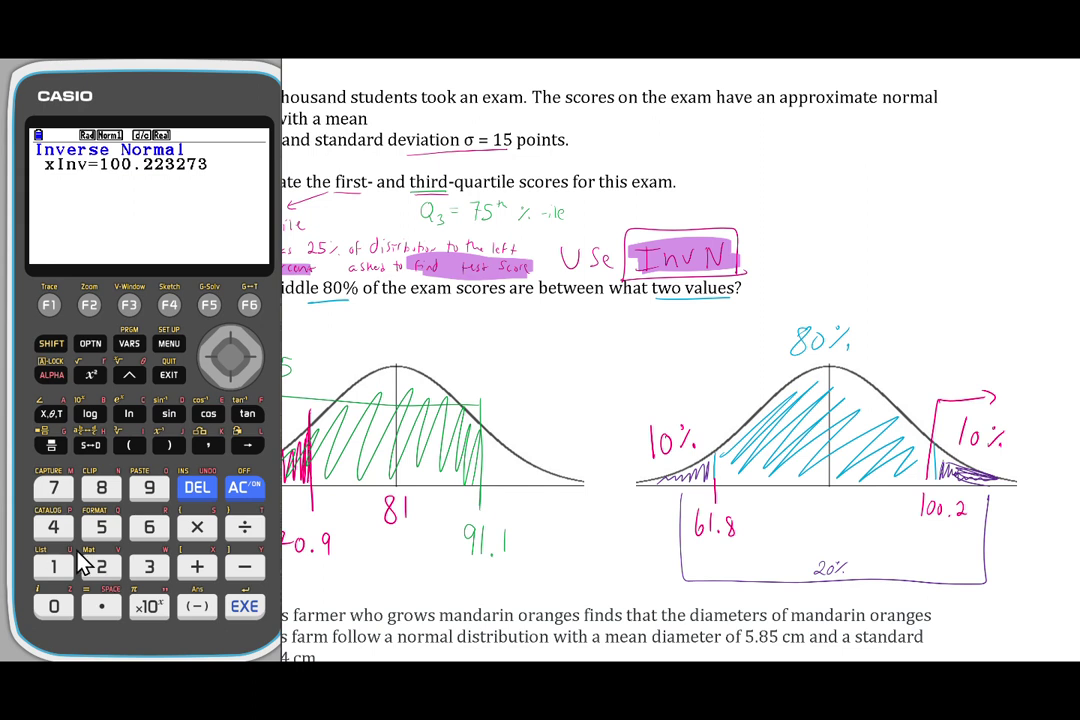
pyautogui.scroll(-1, 552, 377)
pyautogui.scroll(-5, 557, 377)
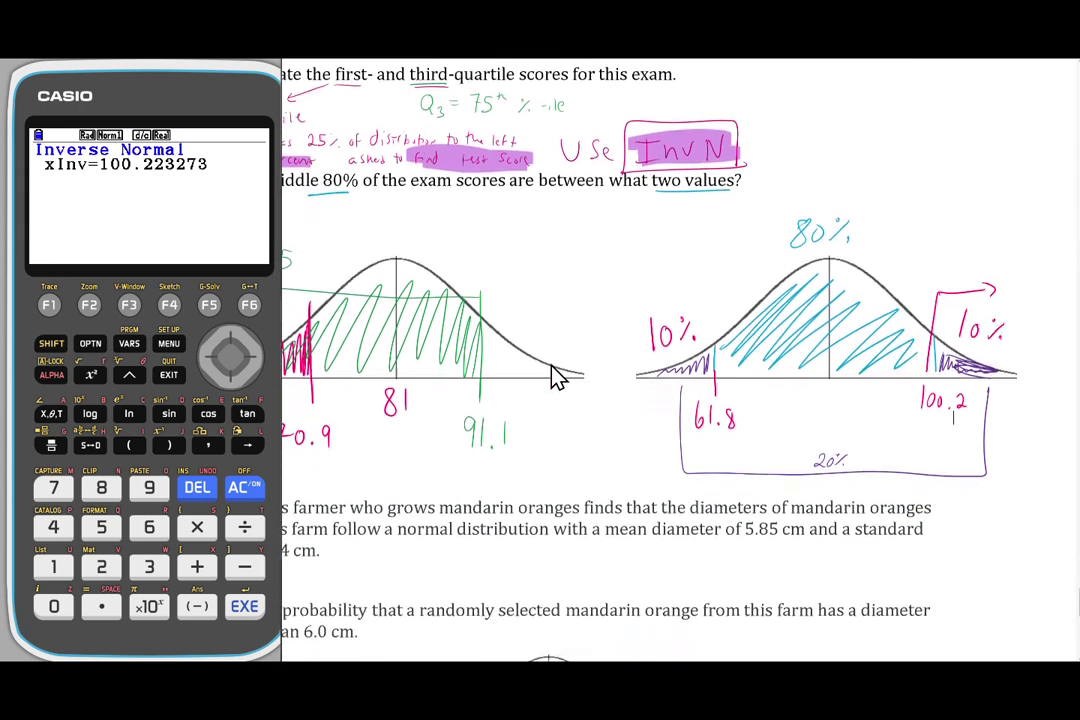
pyautogui.scroll(-3, 557, 377)
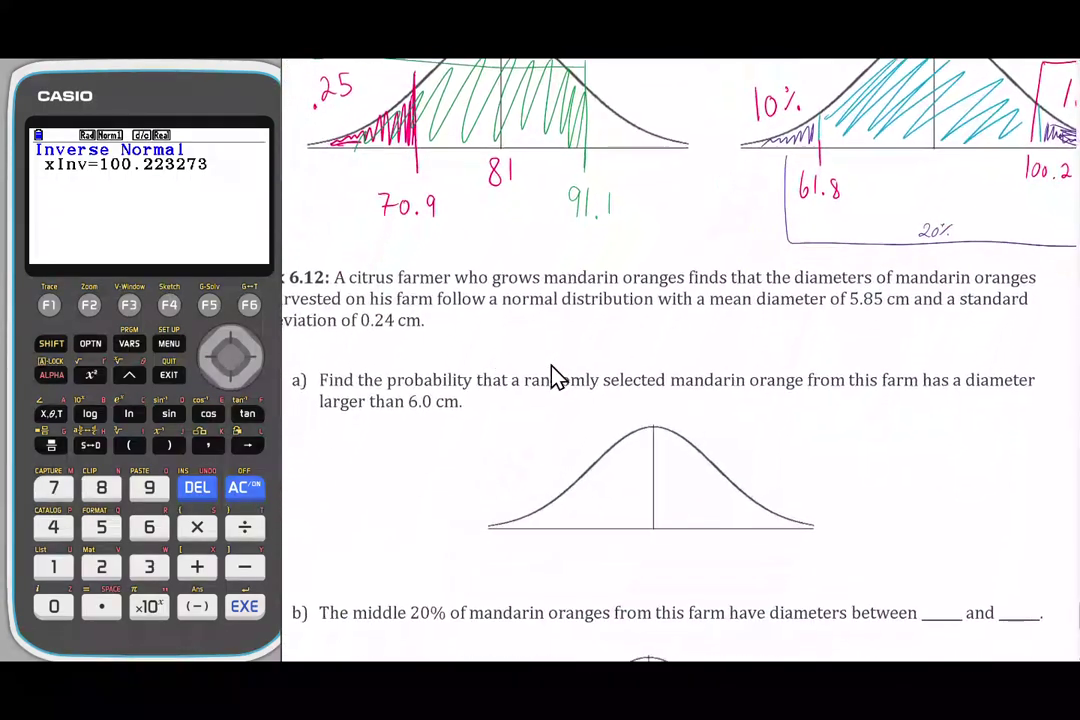
pyautogui.scroll(-3, 557, 377)
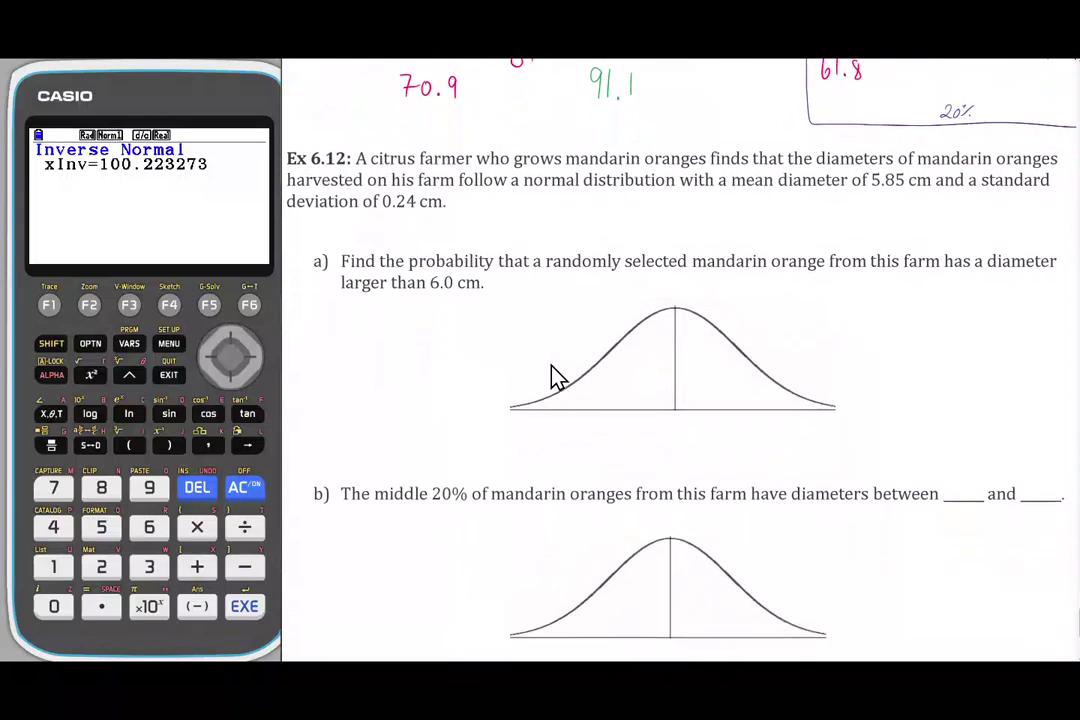